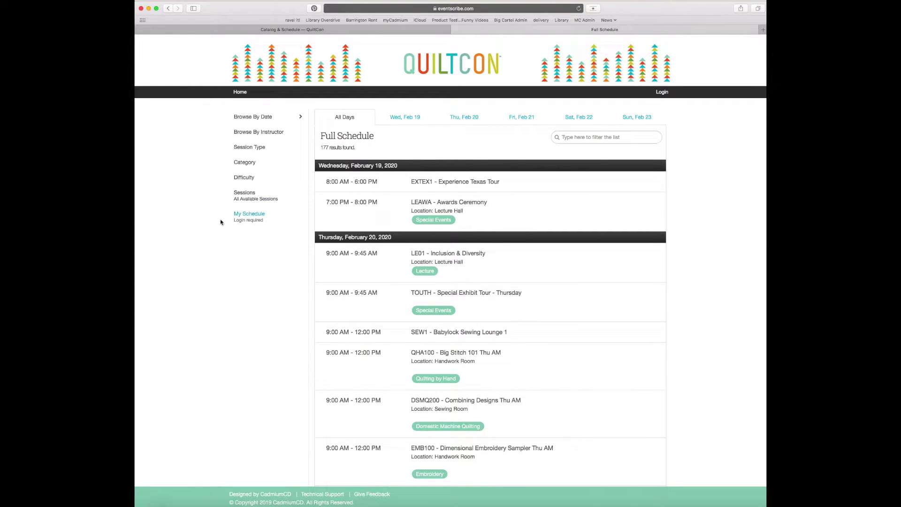
# Open the EventScribe My Schedule login and its sign-up form for a schedule account.
pyautogui.click(252, 214)
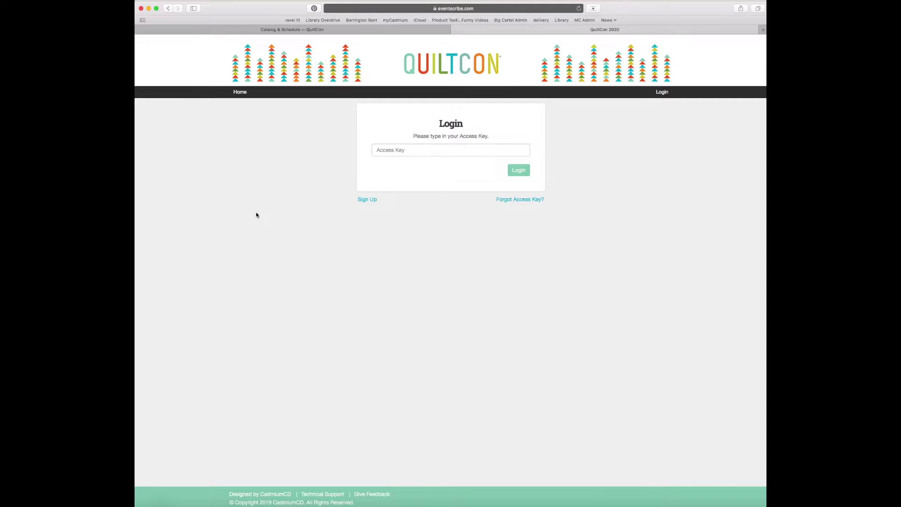
pyautogui.click(370, 200)
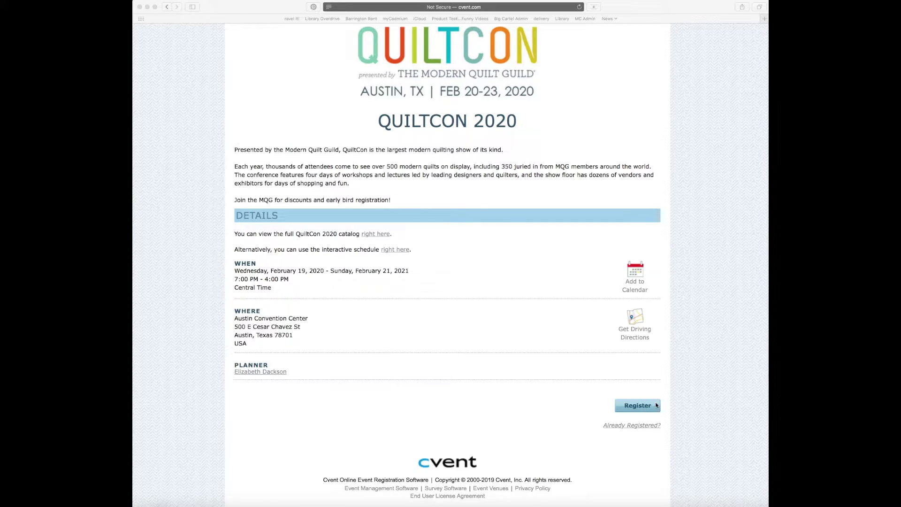
# Start the QuiltCon 2020 registration and enter the invitee's first name, last name and e-mail address.
pyautogui.click(647, 407)
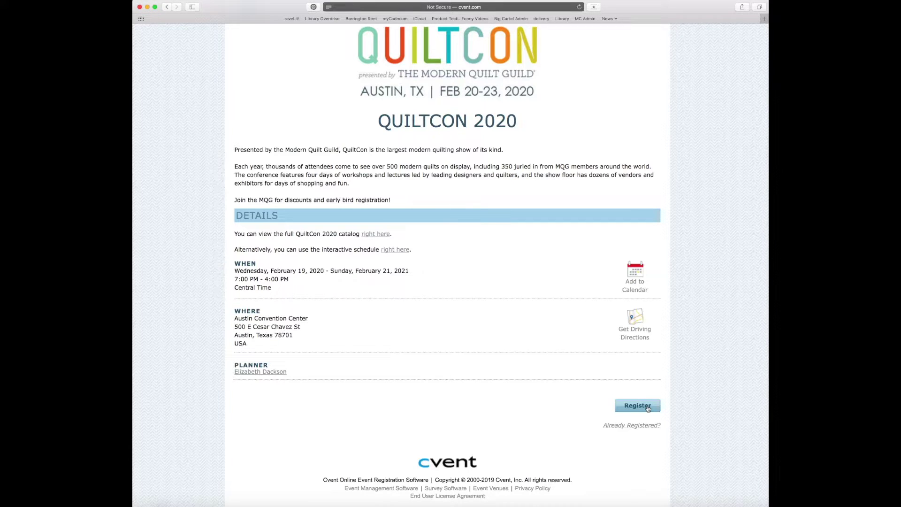
pyautogui.click(647, 407)
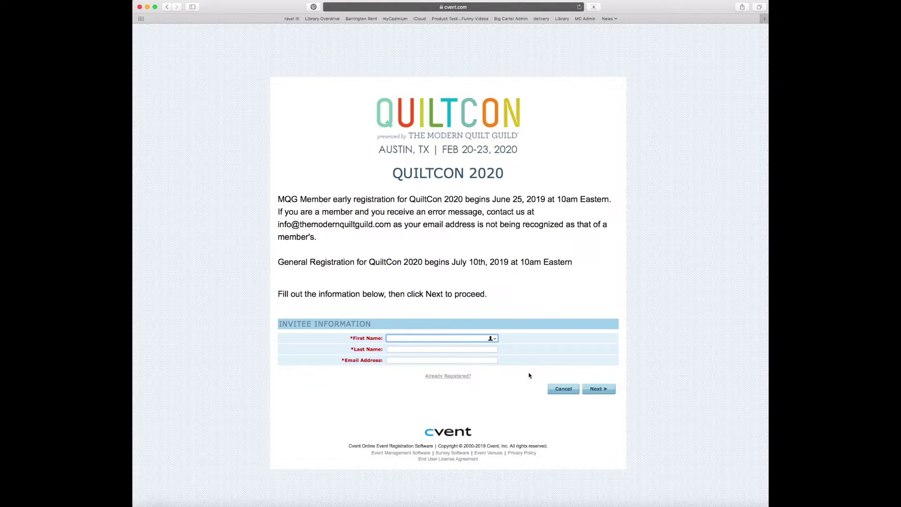
pyautogui.write('Any')
pyautogui.press('Tab')
pyautogui.write('Quilter')
pyautogui.press('Tab')
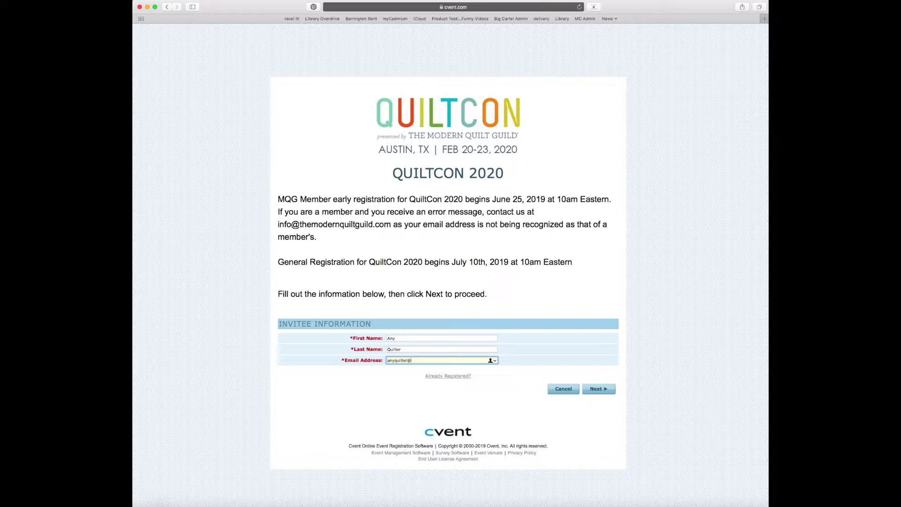
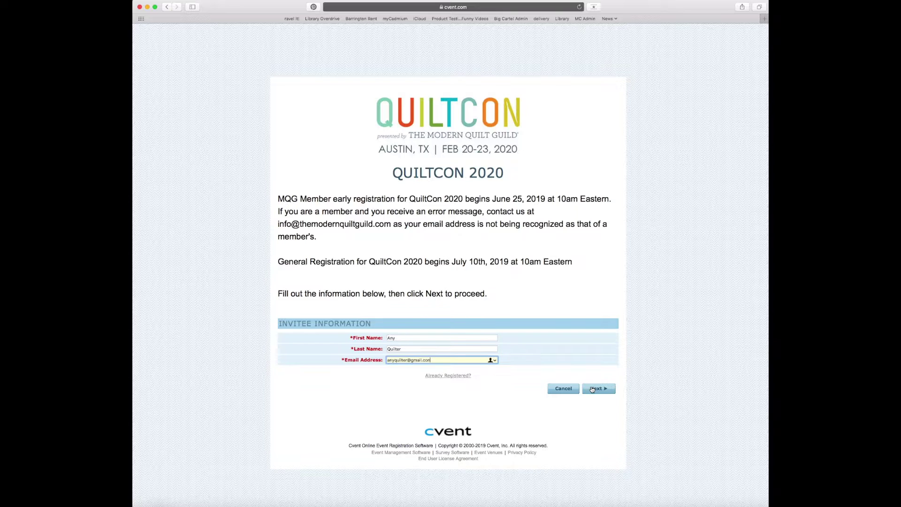
# Submit the invitee details, correct the e-mail after the registration-unavailable error, and resubmit.
pyautogui.click(592, 389)
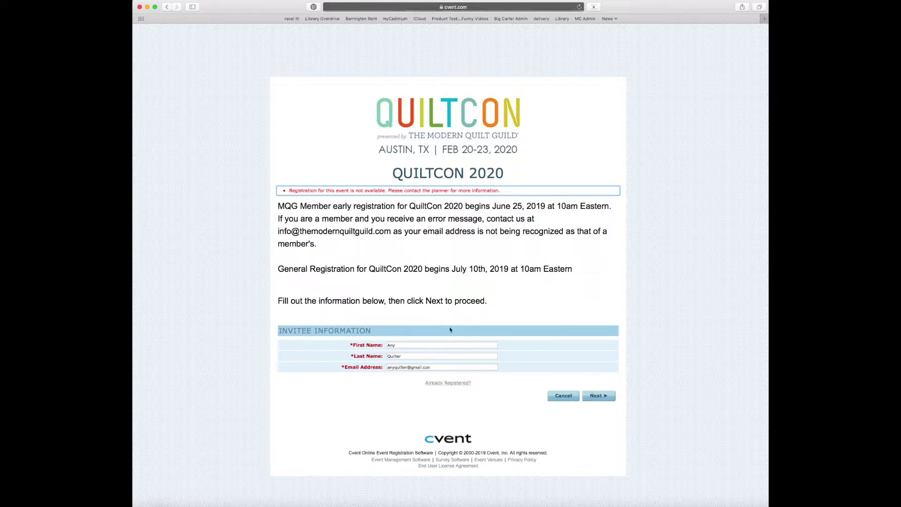
pyautogui.moveTo(501, 190); pyautogui.dragTo(285, 190)
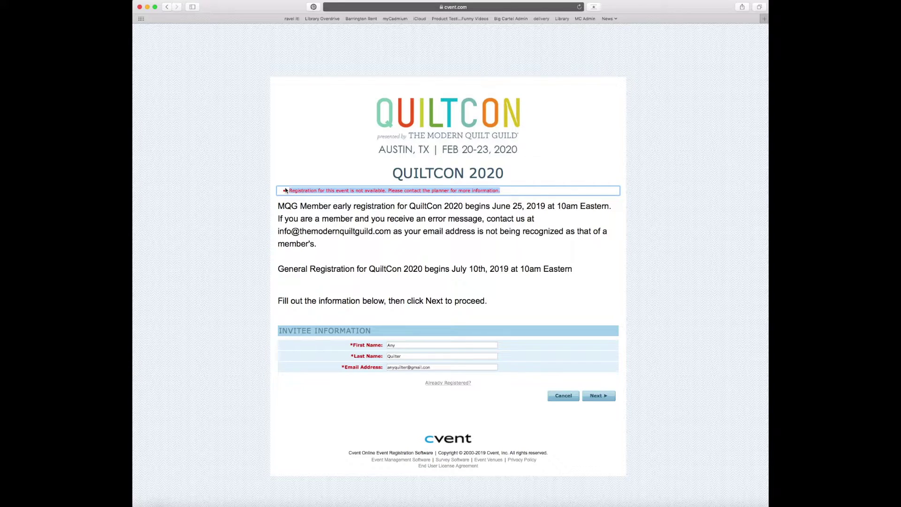
pyautogui.click(315, 204)
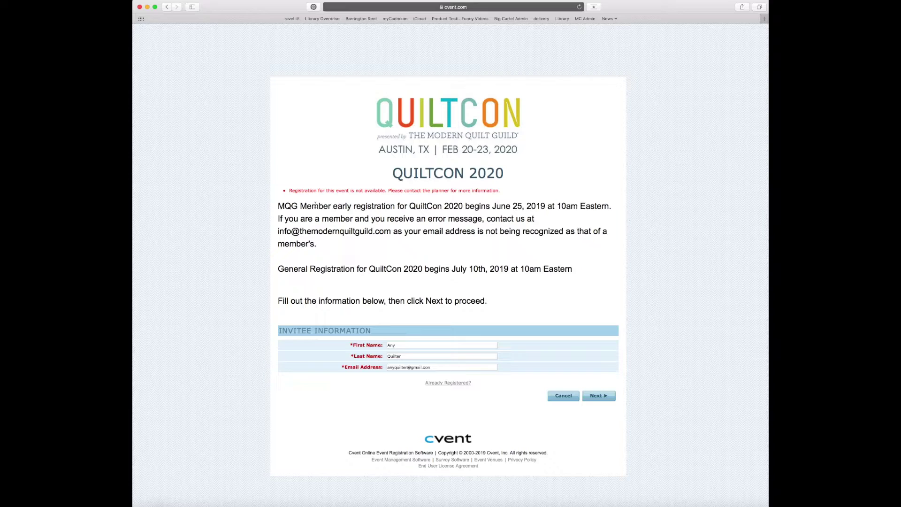
pyautogui.click(443, 368)
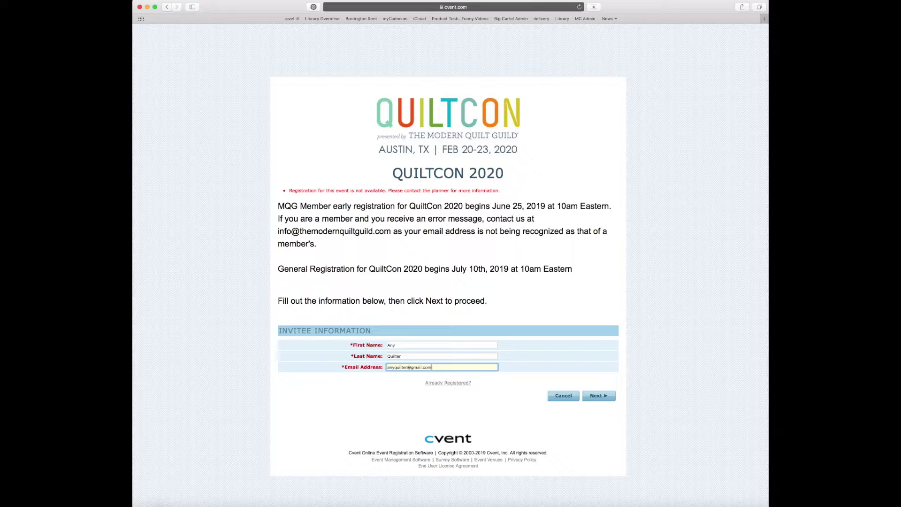
pyautogui.click(590, 397)
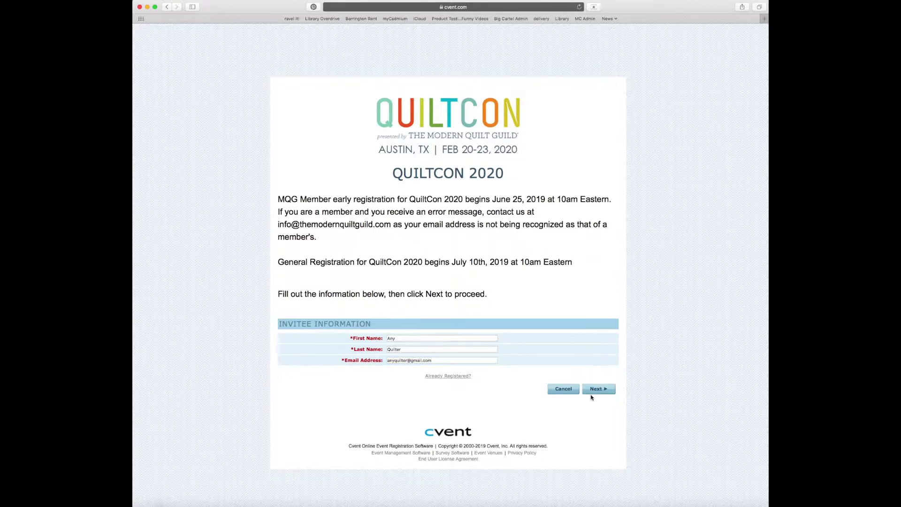
pyautogui.click(438, 367)
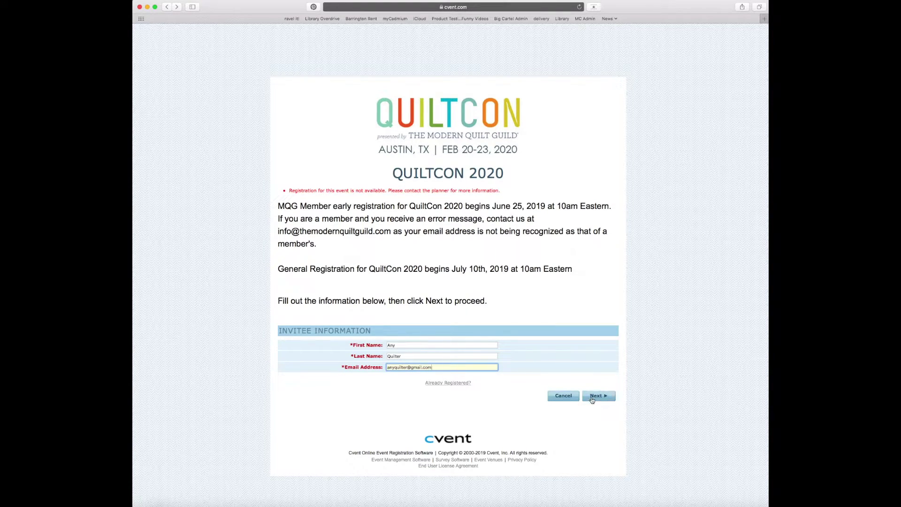
pyautogui.click(593, 396)
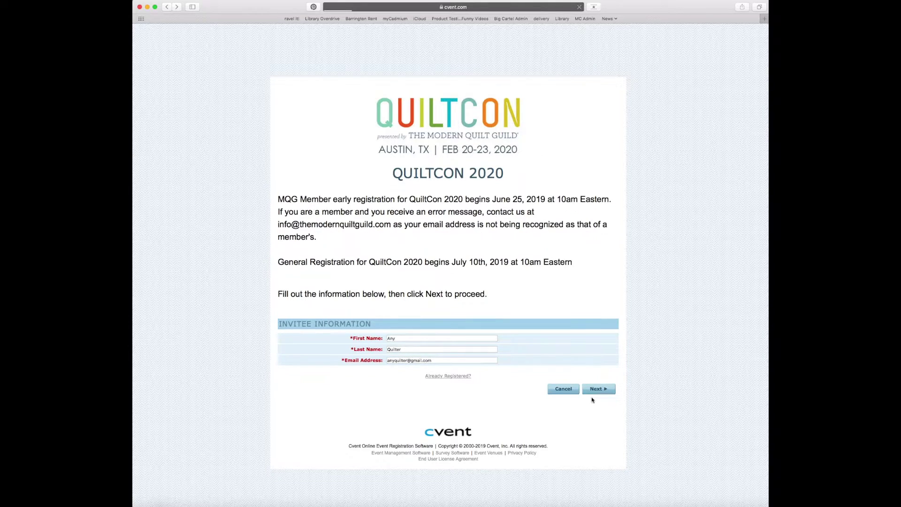
# Continue past the Saved Registration prompt to the registration information form.
pyautogui.click(594, 247)
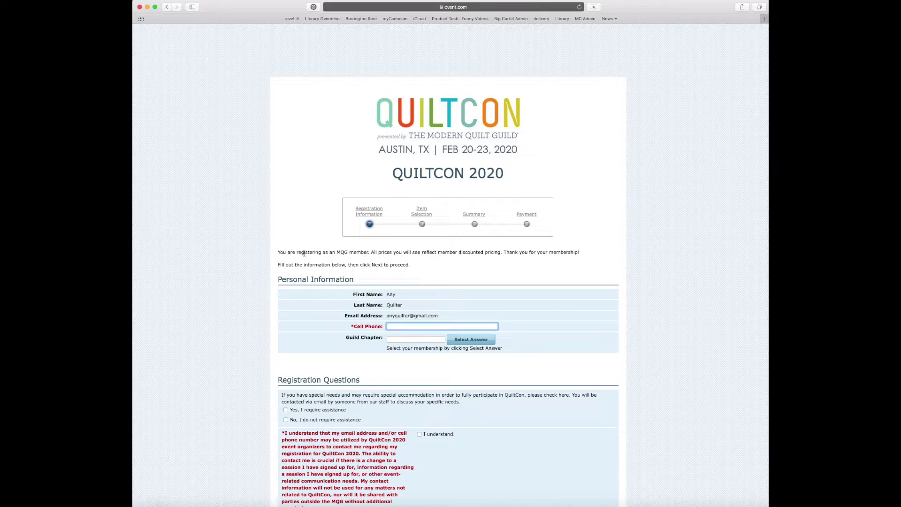
pyautogui.moveTo(278, 253); pyautogui.dragTo(374, 255)
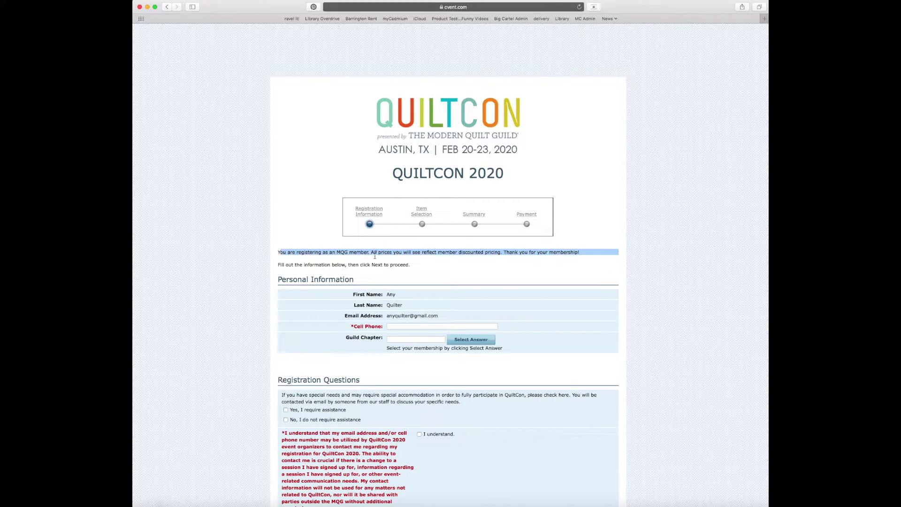
pyautogui.click(375, 254)
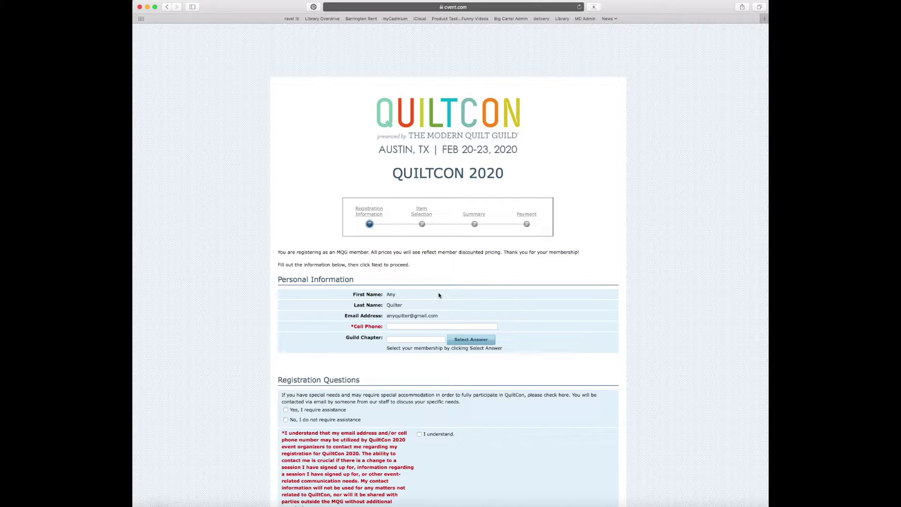
# Enter the invitee's cell phone number and bring up the Guild Chapter answer list.
pyautogui.click(405, 326)
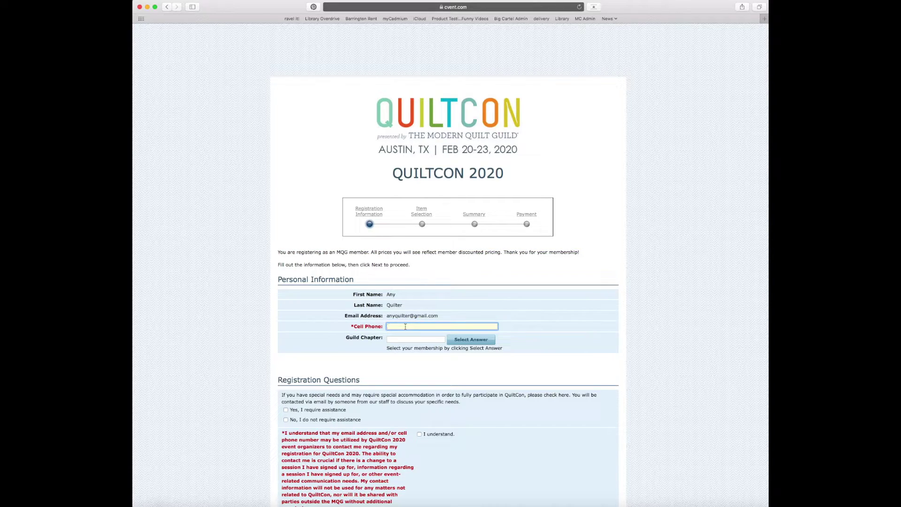
pyautogui.write('1231231234')
pyautogui.scroll(-5, 351, 331)
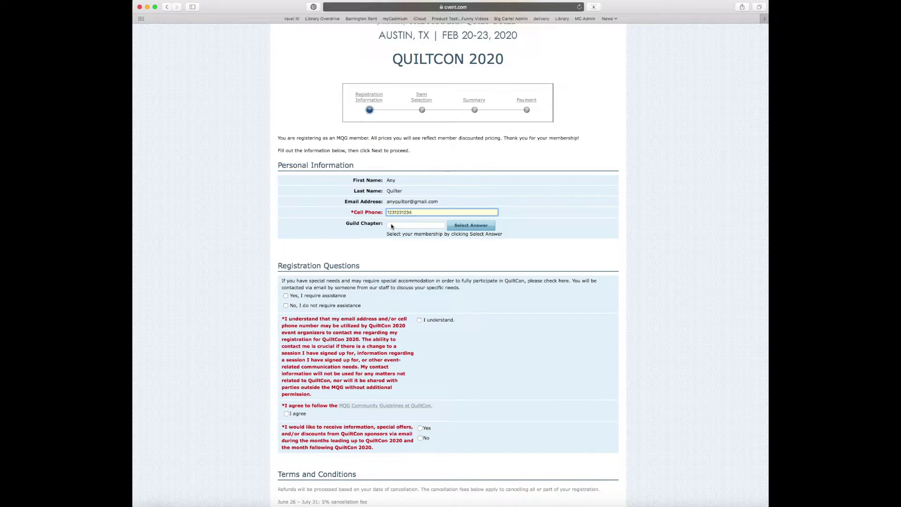
pyautogui.click(466, 227)
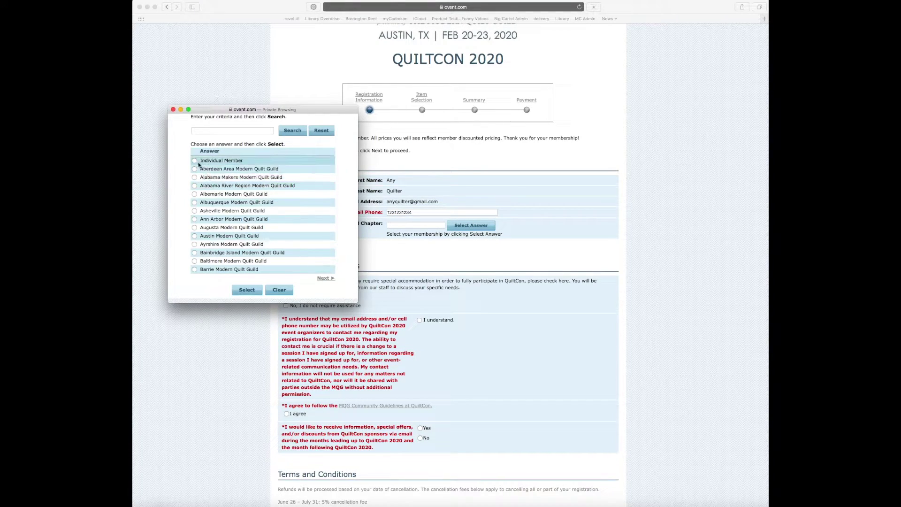
# Search the guild list for 'north', reset it, and choose Individual Member as Guild Chapter.
pyautogui.click(173, 111)
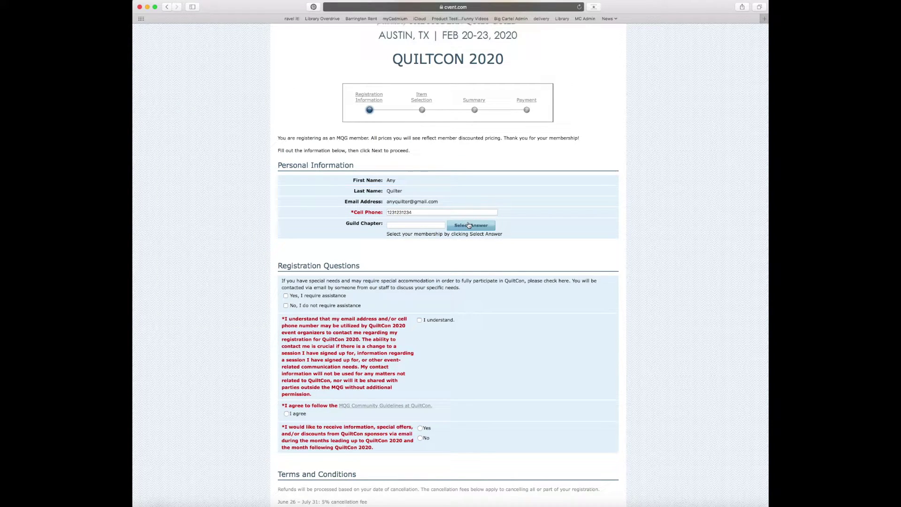
pyautogui.click(468, 226)
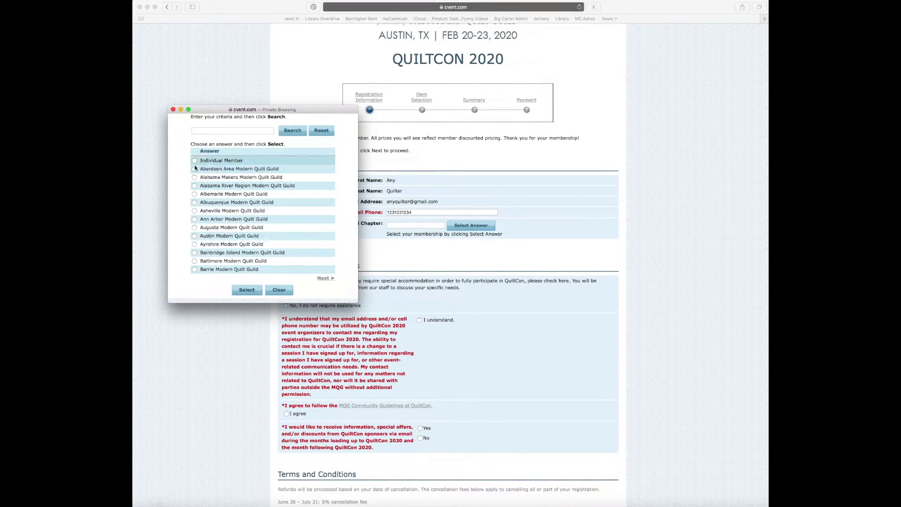
pyautogui.click(203, 132)
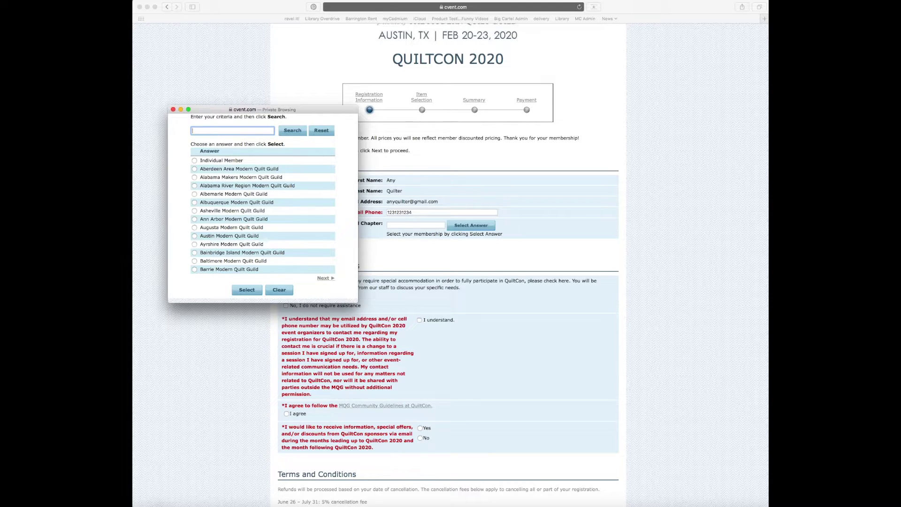
pyautogui.write('h')
pyautogui.click(287, 132)
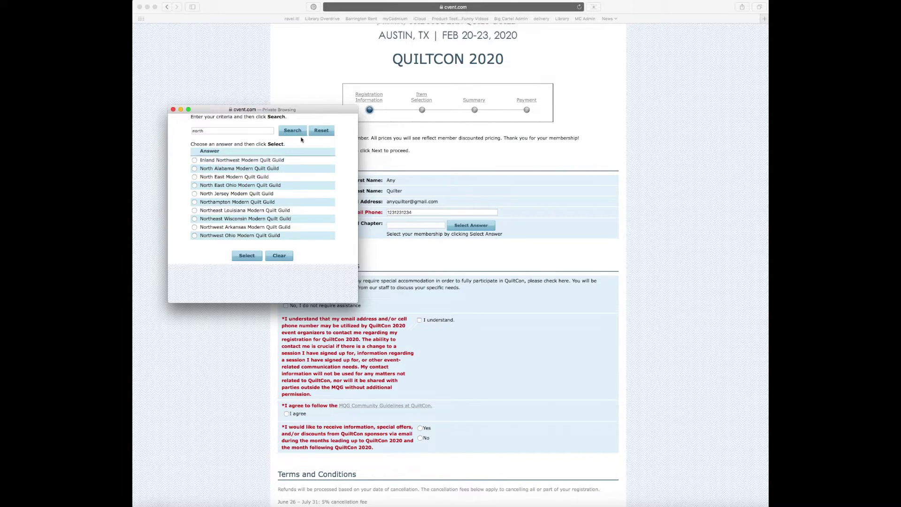
pyautogui.click(322, 132)
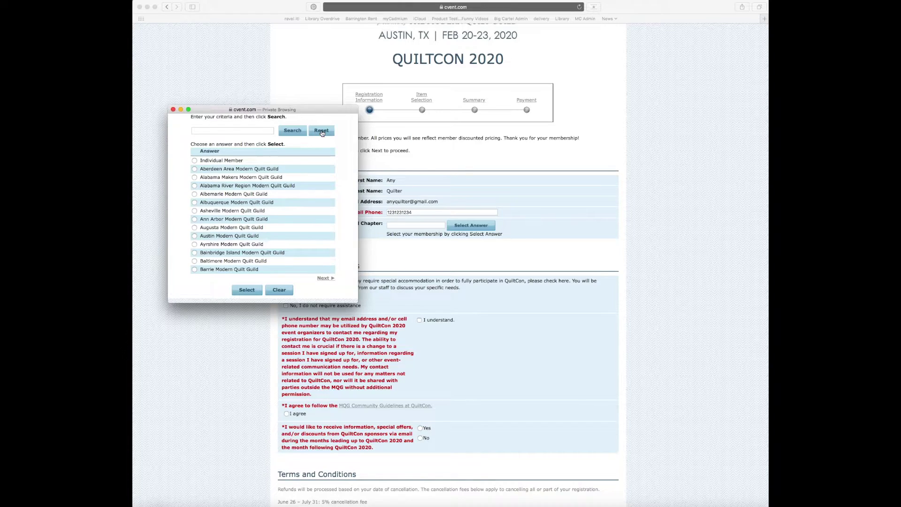
pyautogui.click(195, 161)
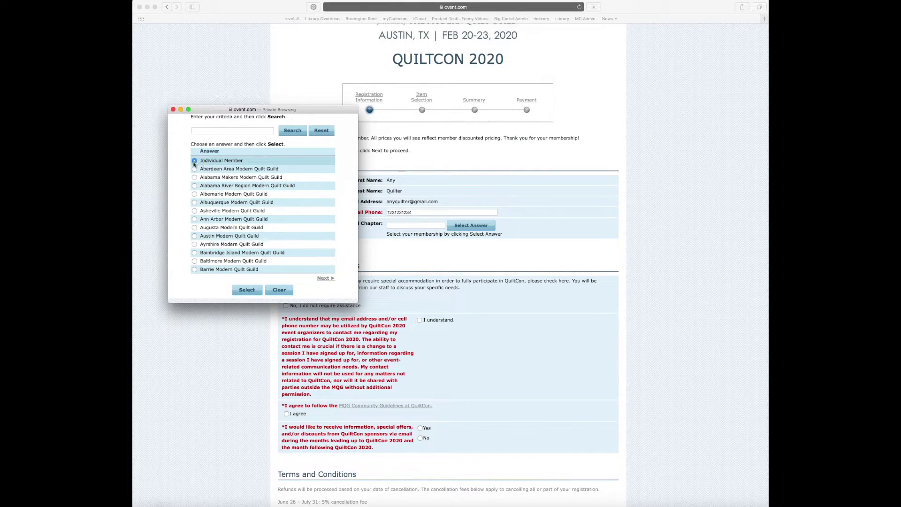
pyautogui.click(247, 290)
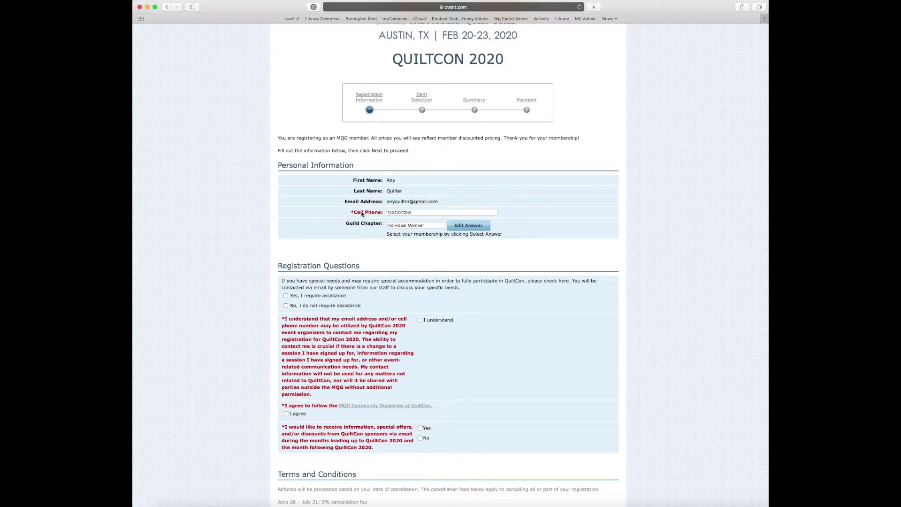
# Accept the contact consent, MQG Community Guidelines, sponsor e-mail opt-in and Terms and Conditions, then submit.
pyautogui.click(418, 320)
pyautogui.scroll(-2, 569, 387)
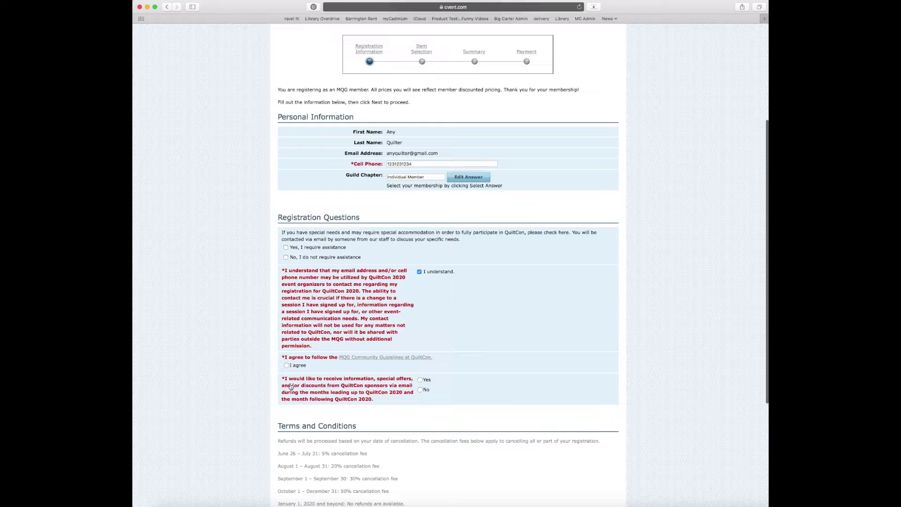
pyautogui.click(287, 365)
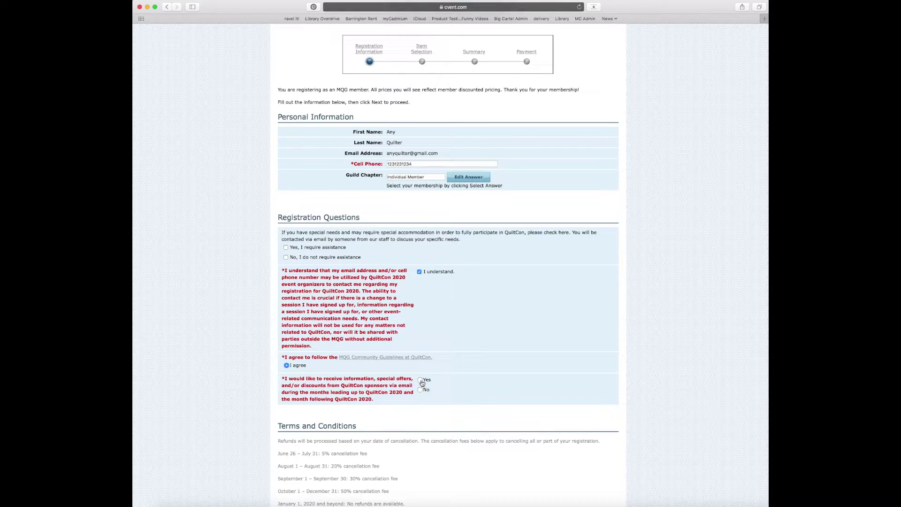
pyautogui.click(420, 380)
pyautogui.scroll(-3, 455, 394)
pyautogui.scroll(-5, 455, 392)
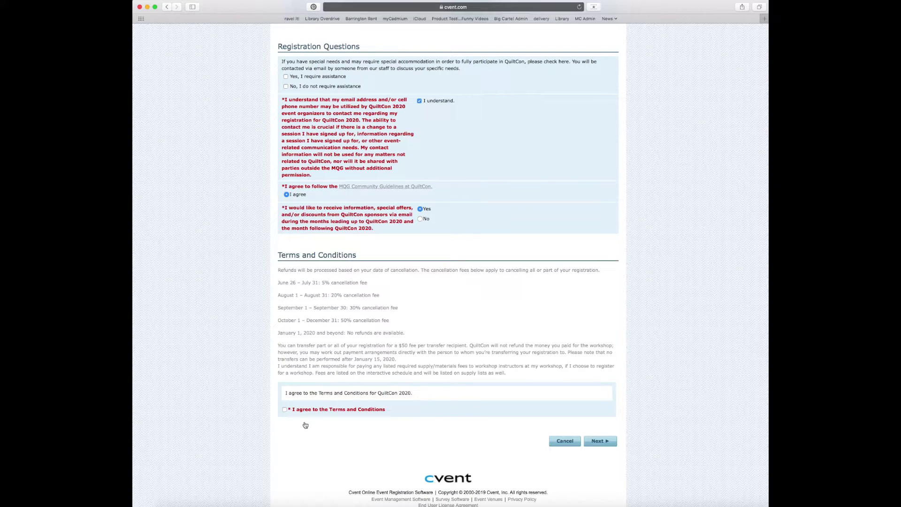
pyautogui.click(284, 410)
pyautogui.click(603, 441)
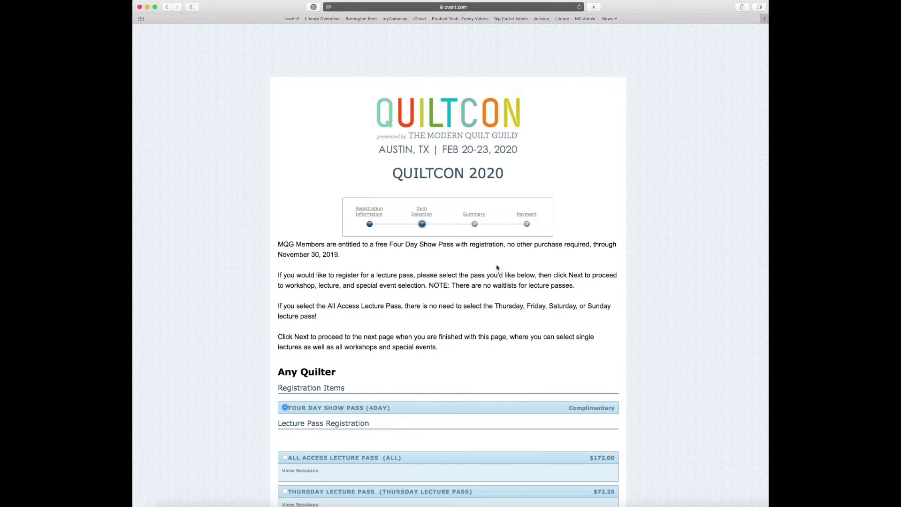
# Keep only the complimentary Four Day Show Pass, skipping the lecture passes, and continue.
pyautogui.scroll(-4, 353, 344)
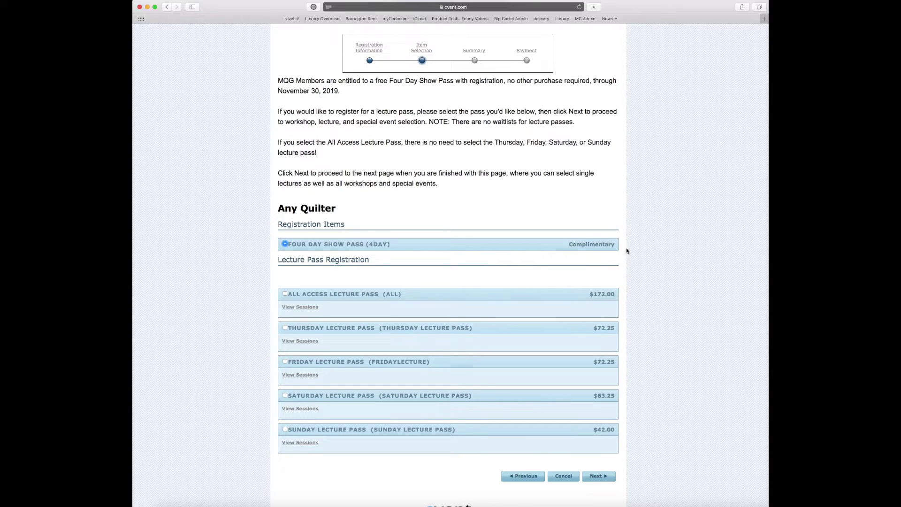
pyautogui.click(599, 476)
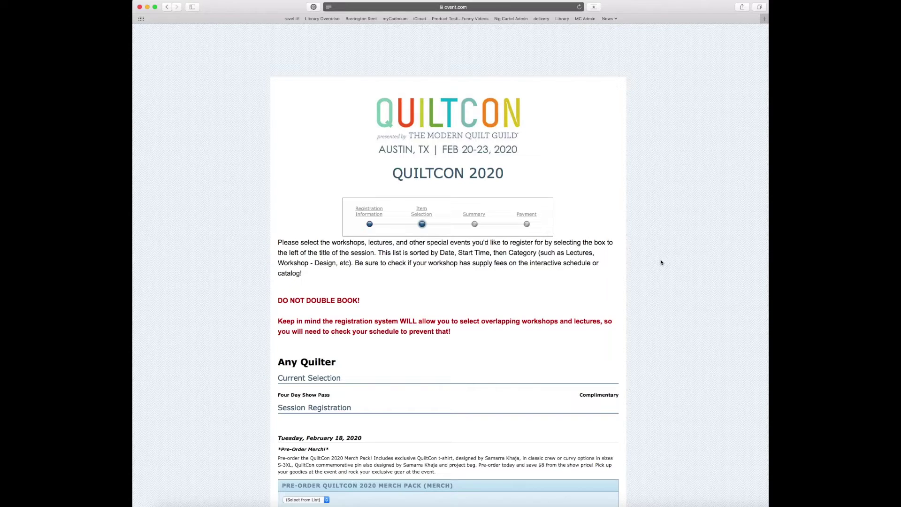
# Scroll the session list of workshops and events down to the $85.00 Experience Texas Tour.
pyautogui.scroll(-10, 661, 263)
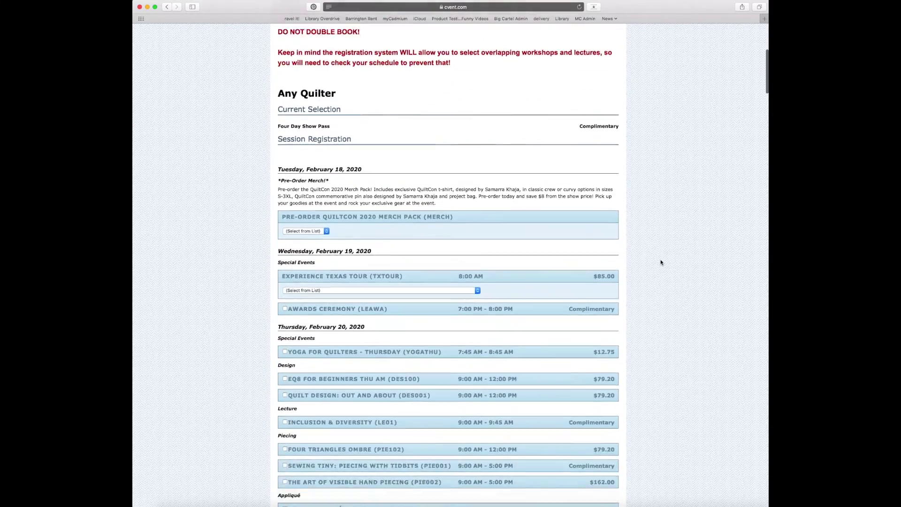
pyautogui.scroll(-20, 660, 262)
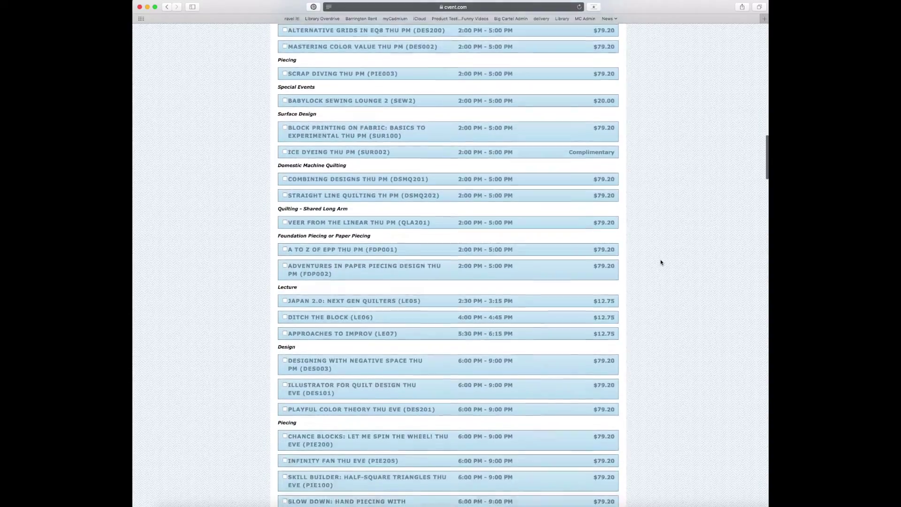
pyautogui.scroll(-15, 660, 262)
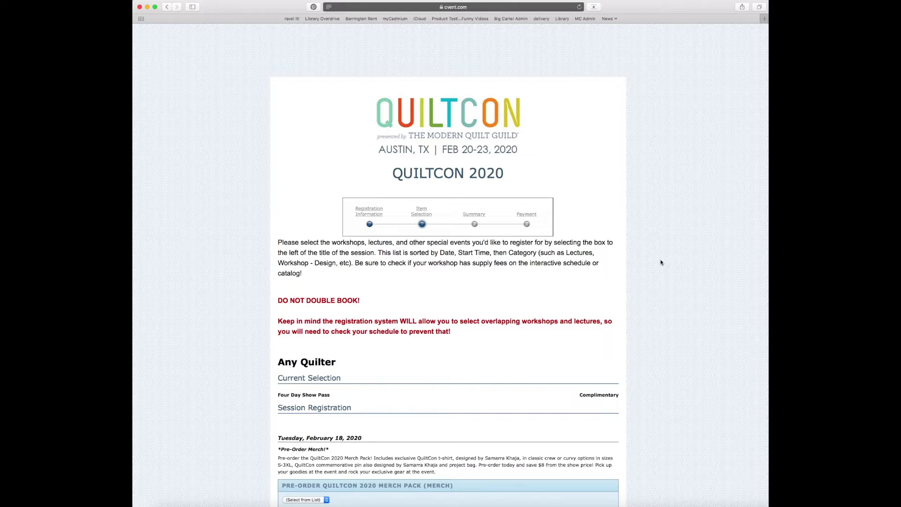
pyautogui.scroll(-3, 661, 263)
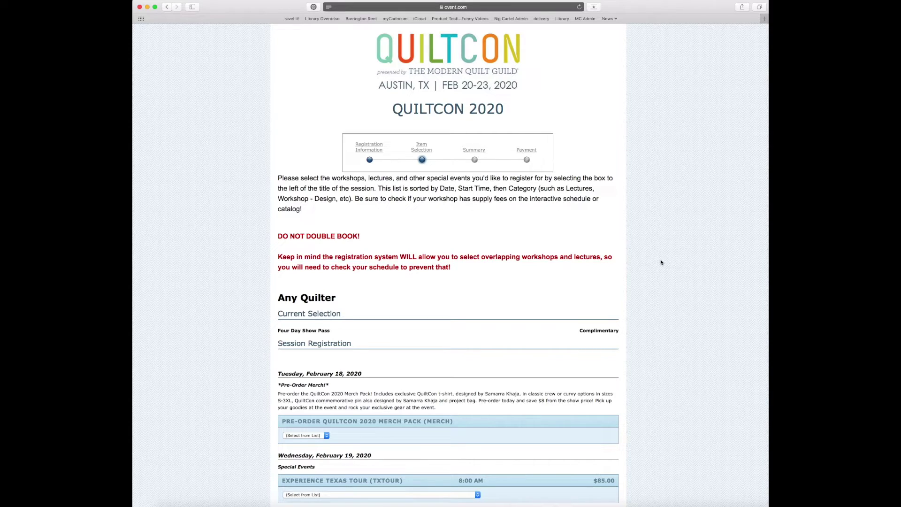
# Find 'ice' on the page and tick the $79.20 Ice Dyeing Thu AM (SUR001) workshop.
pyautogui.press('super+f')
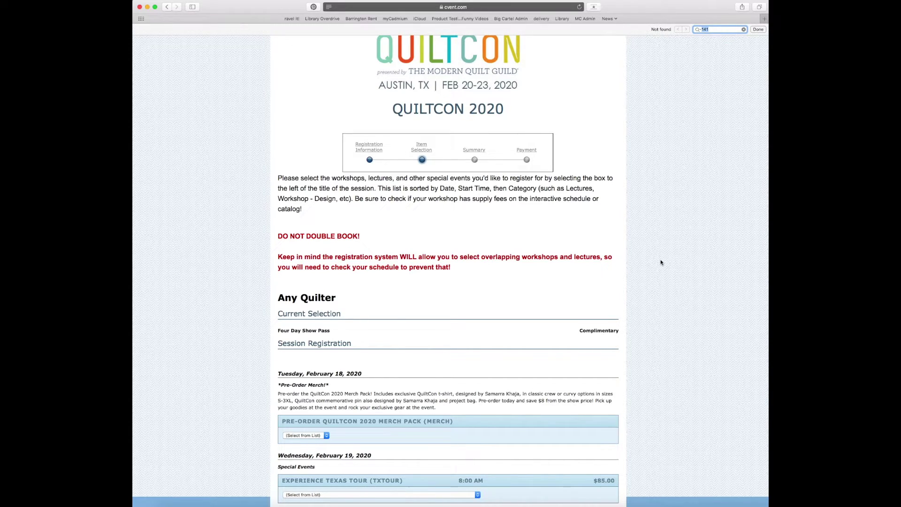
pyautogui.press('BackSpace')
pyautogui.write('ice')
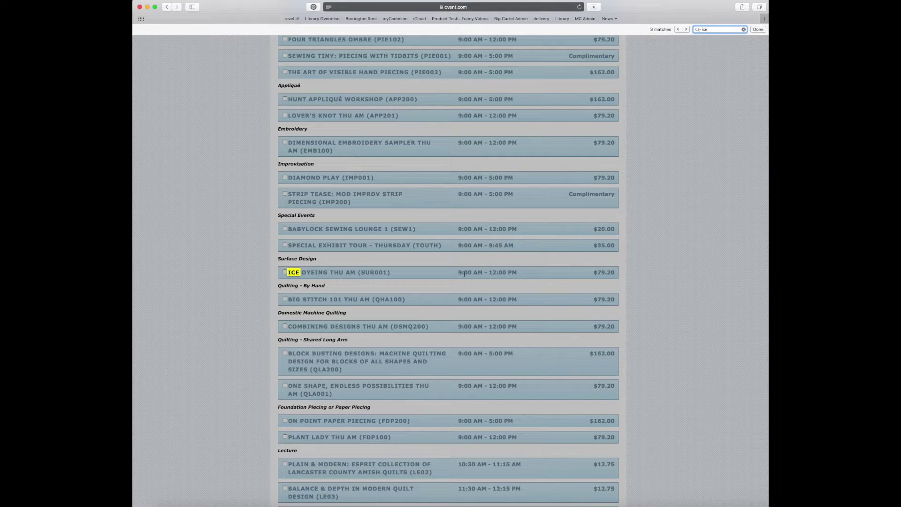
pyautogui.click(286, 273)
pyautogui.click(258, 273)
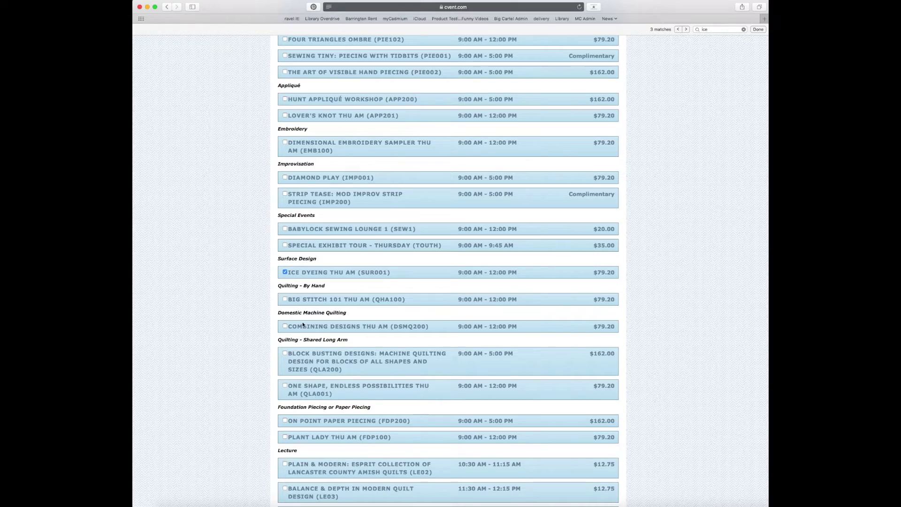
# Tick the Choose Your EPP Adventure Sun AM (FDP204) workshop among the Sunday sessions.
pyautogui.scroll(-15, 303, 330)
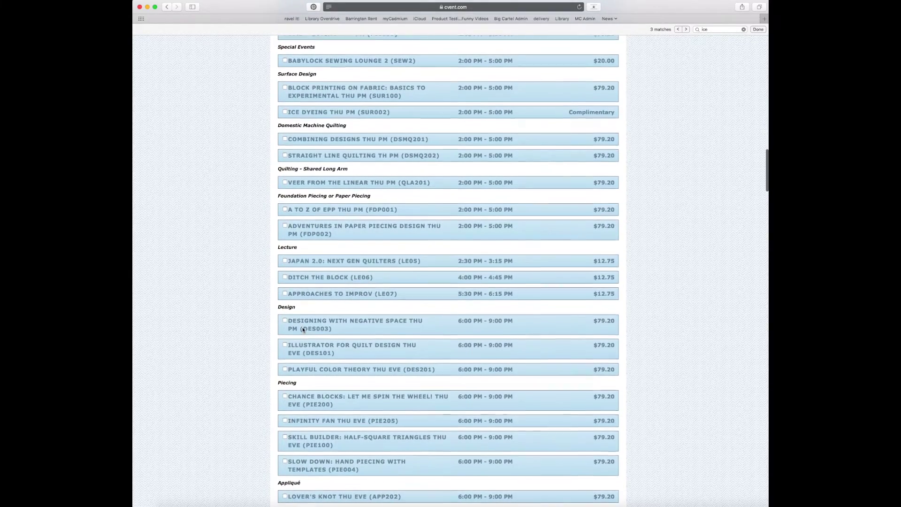
pyautogui.scroll(-20, 303, 330)
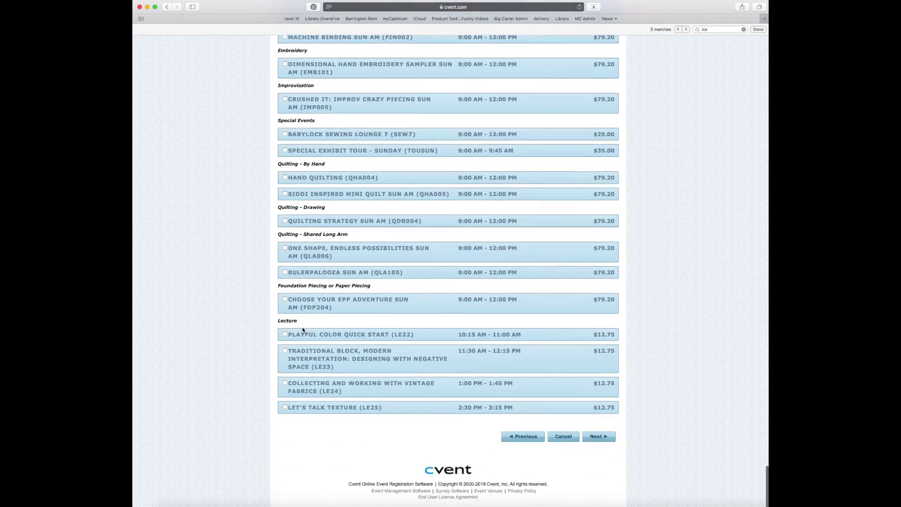
pyautogui.scroll(4, 257, 322)
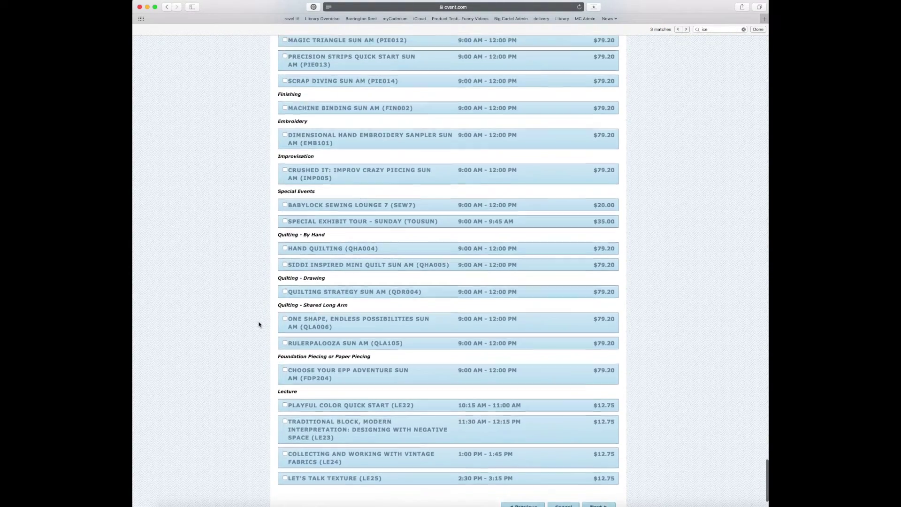
pyautogui.scroll(1, 257, 323)
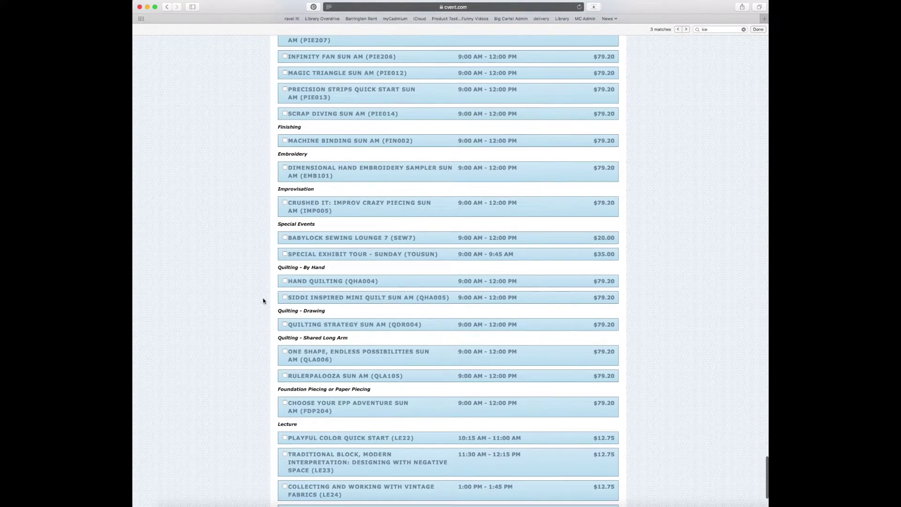
pyautogui.click(285, 405)
pyautogui.moveTo(717, 28); pyautogui.dragTo(676, 29)
# Search 'imp004' and tick the Crushed It: Improv Crazy Piecing Sat Eve (IMP004) workshop.
pyautogui.press('BackSpace')
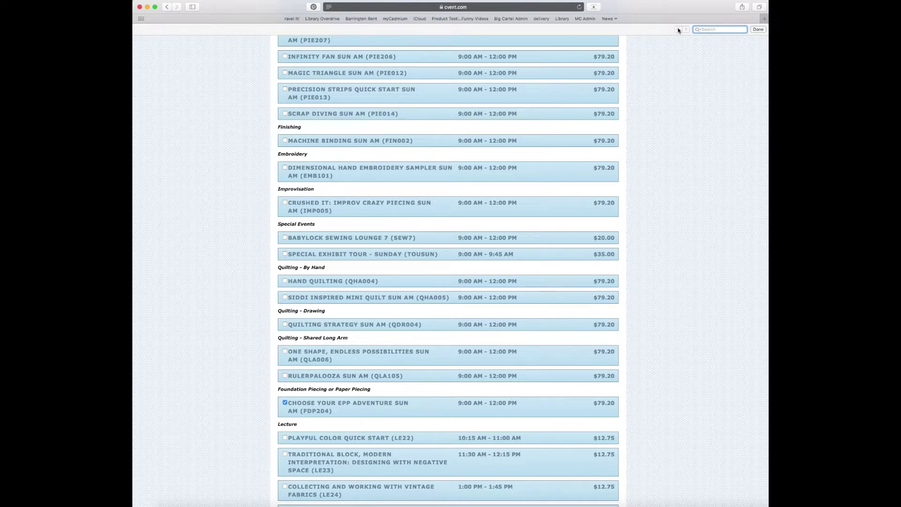
pyautogui.write('imp004')
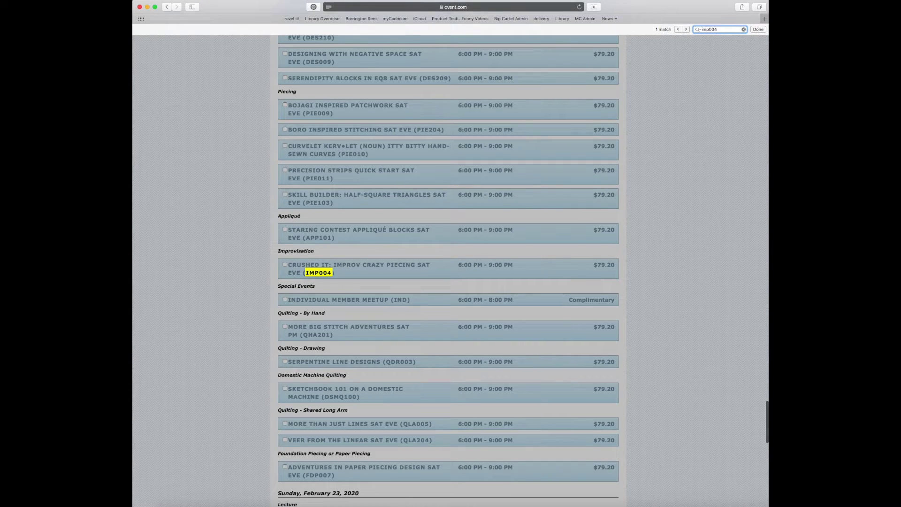
pyautogui.click(284, 265)
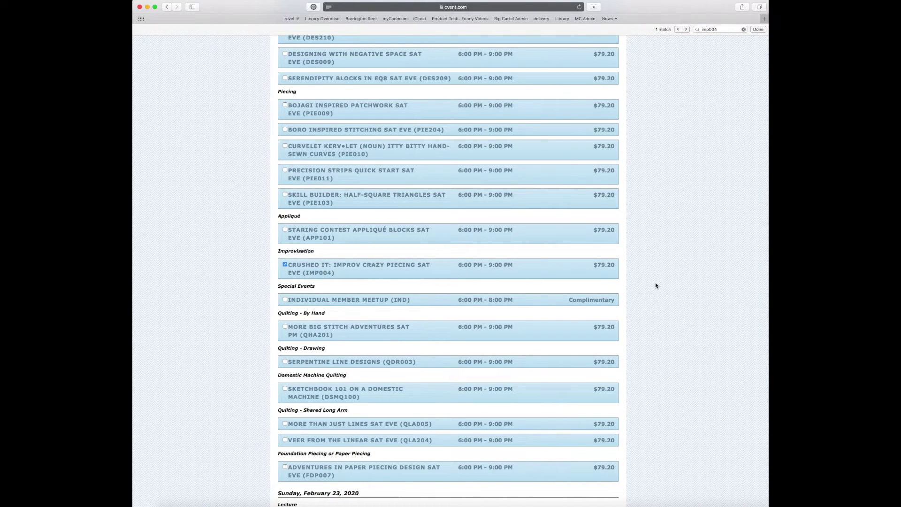
pyautogui.scroll(-15, 656, 285)
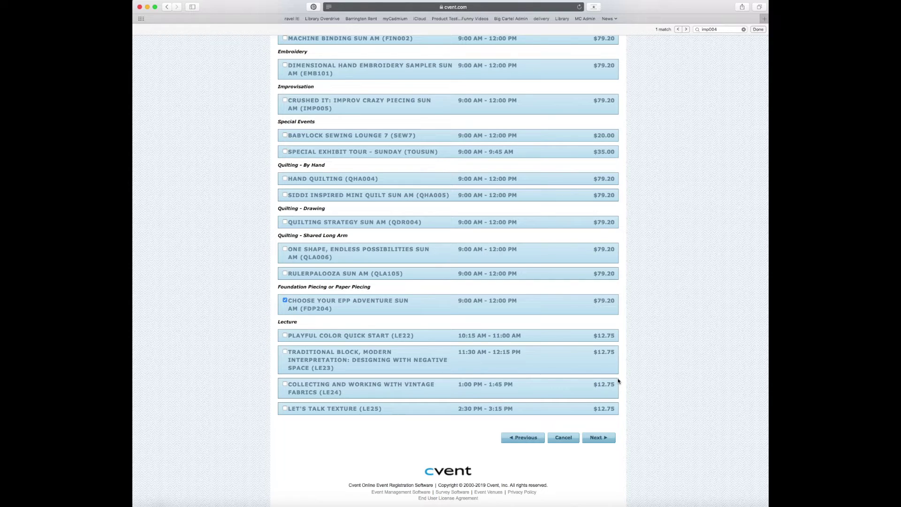
# Submit the three selected sessions to move on to the Summary step.
pyautogui.click(595, 437)
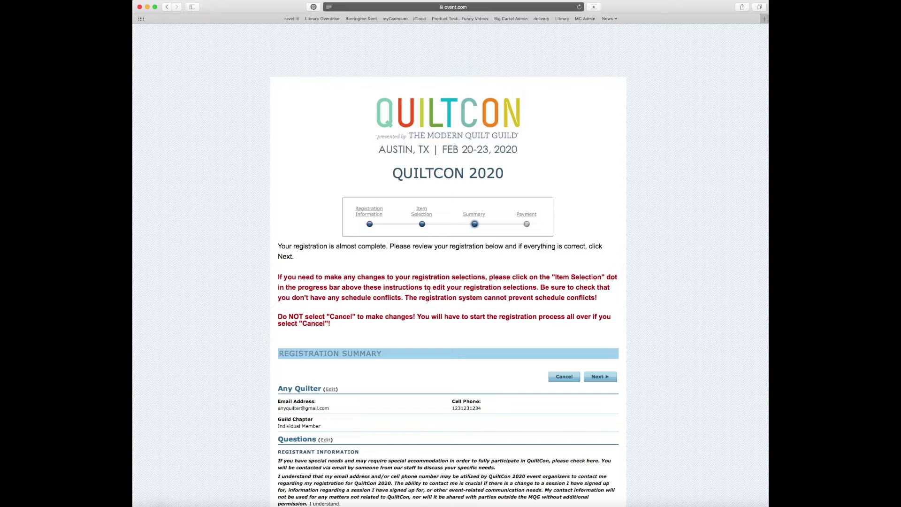
# Check the agenda (Ice Dyeing, Crushed It, EPP Adventure) in the summary and continue to Payment.
pyautogui.scroll(-5, 443, 333)
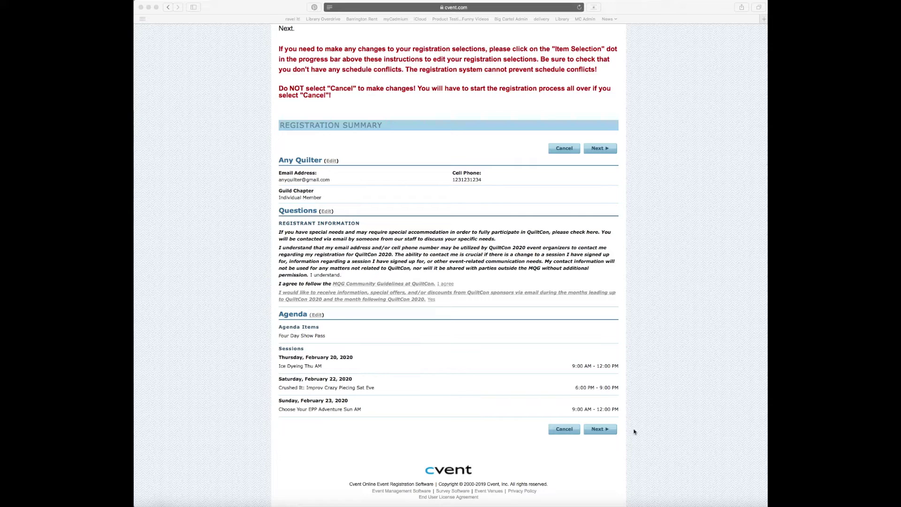
pyautogui.click(604, 431)
pyautogui.click(605, 431)
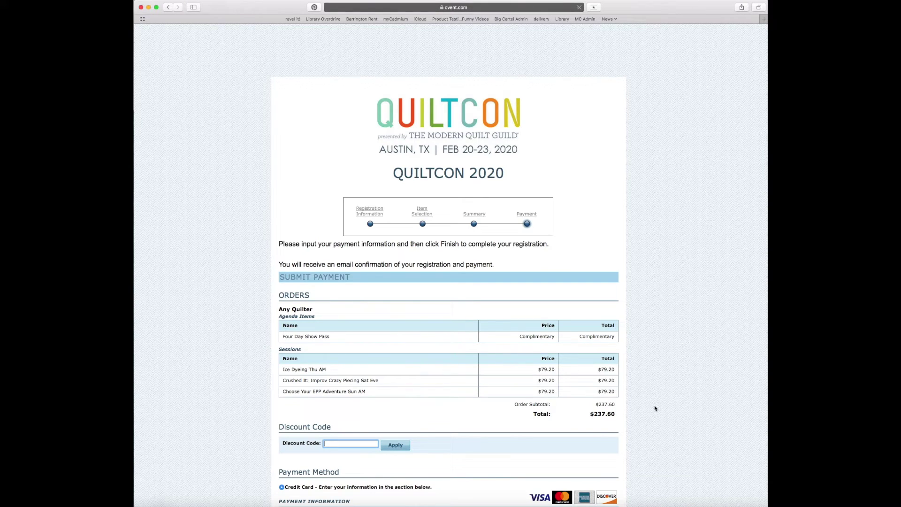
# Scroll down the Payment page to the Discount Code field and the credit card form.
pyautogui.scroll(-8, 655, 408)
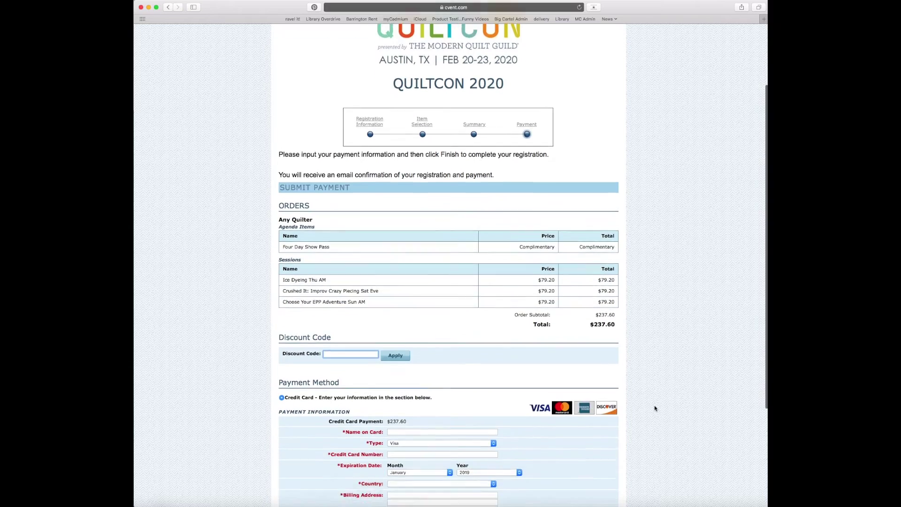
pyautogui.scroll(-1, 655, 408)
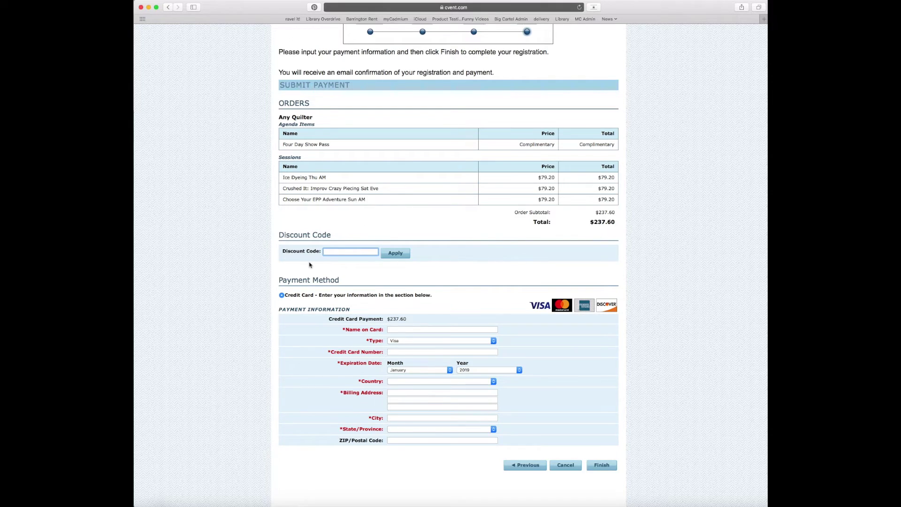
# Apply discount code RegVideo so each $79.20 session is discounted and the total is $0.00.
pyautogui.write('RegVideo')
pyautogui.click(389, 255)
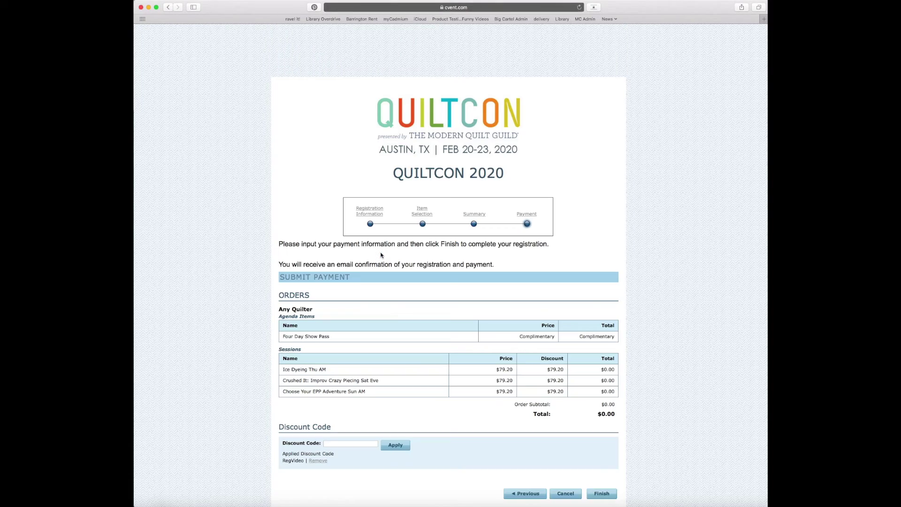
pyautogui.scroll(-1, 381, 255)
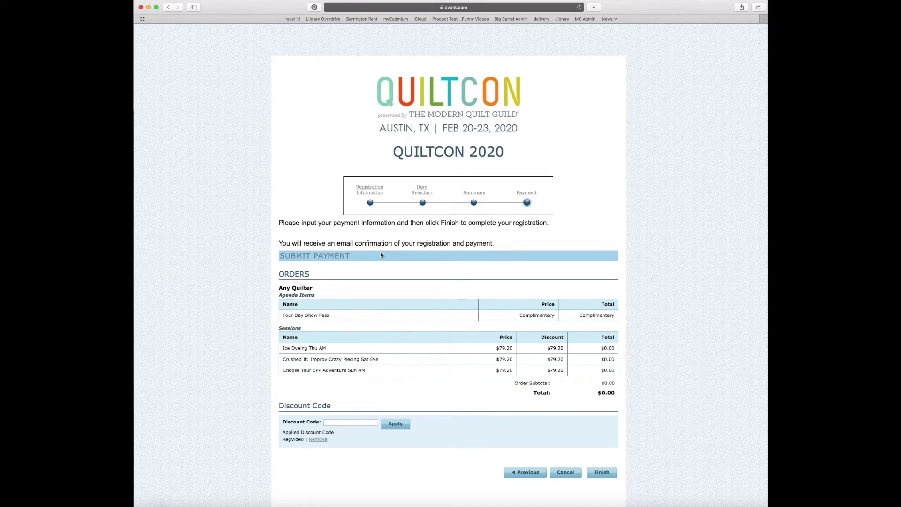
# Submit the $0.00 payment, note Ice Dyeing Thu AM is over capacity by 1, and go back to Summary.
pyautogui.click(609, 474)
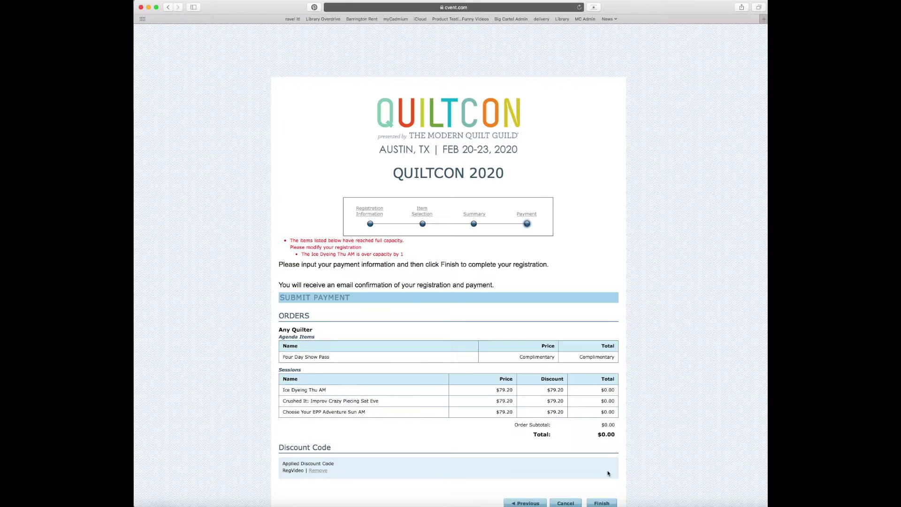
pyautogui.moveTo(404, 255); pyautogui.dragTo(278, 237)
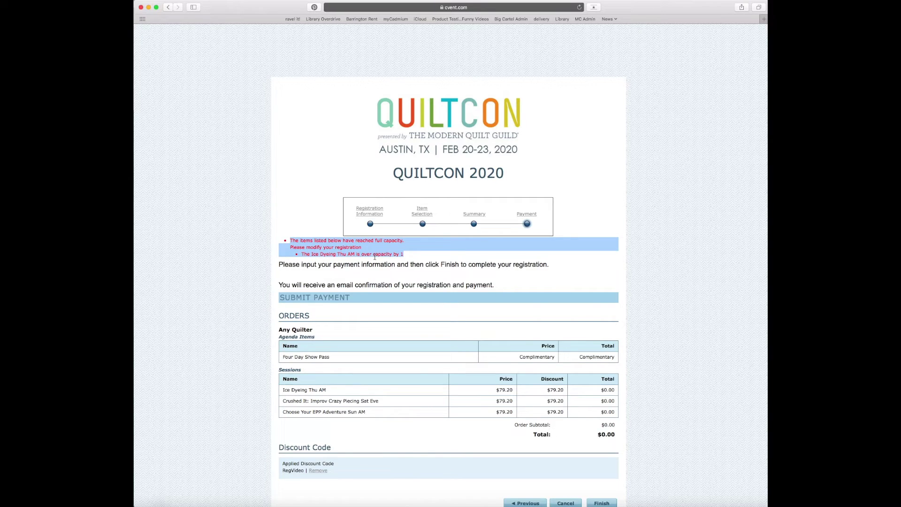
pyautogui.click(409, 257)
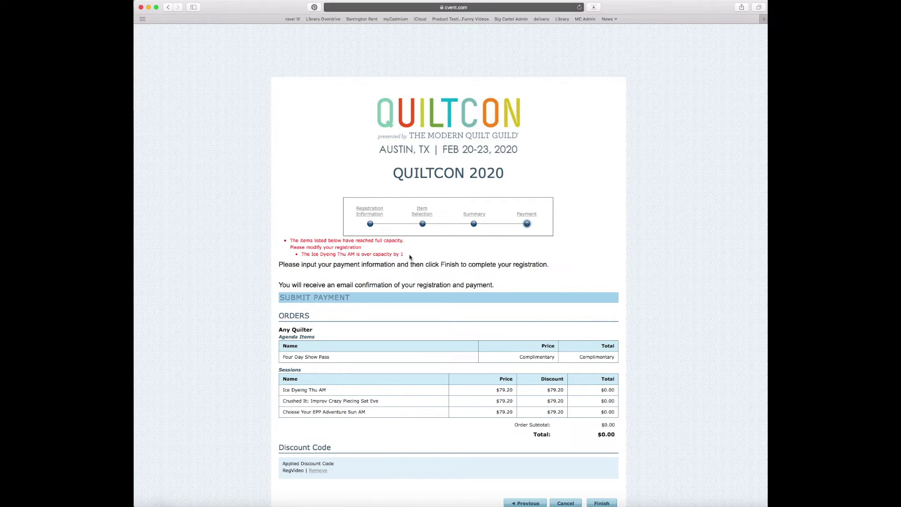
pyautogui.scroll(-4, 409, 257)
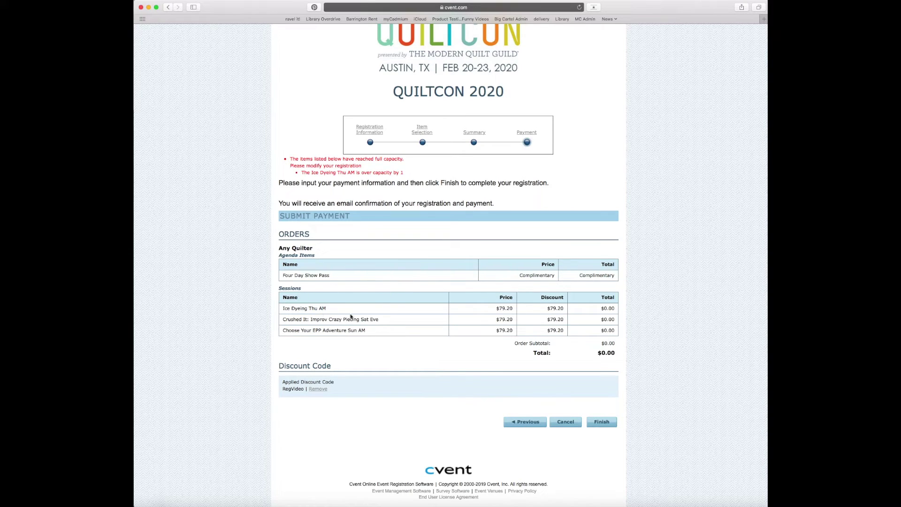
pyautogui.click(518, 423)
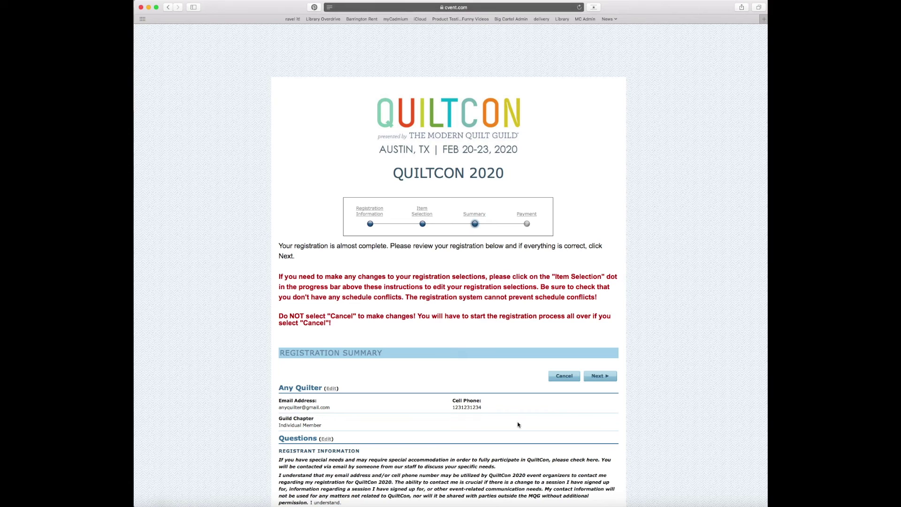
# Edit the Agenda from the Summary page and continue past the lecture pass page.
pyautogui.scroll(-4, 518, 424)
pyautogui.scroll(-1, 518, 424)
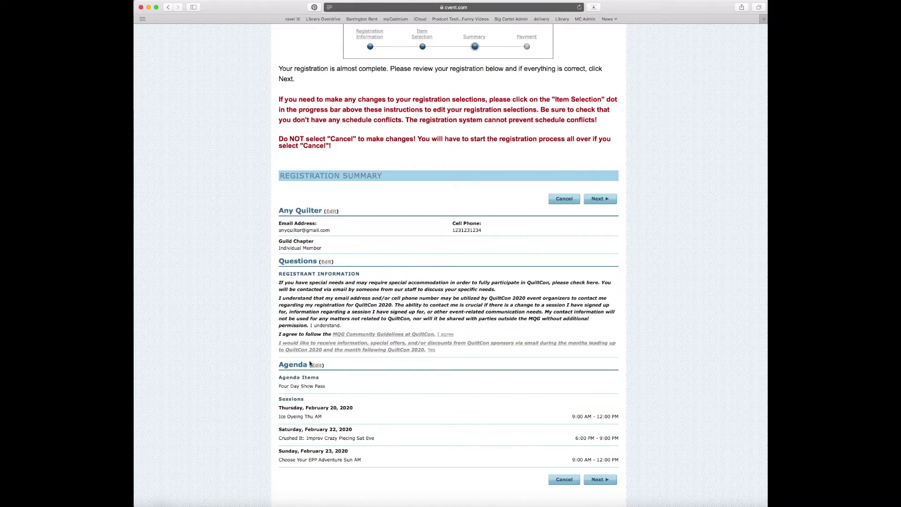
pyautogui.click(311, 364)
pyautogui.scroll(-5, 345, 331)
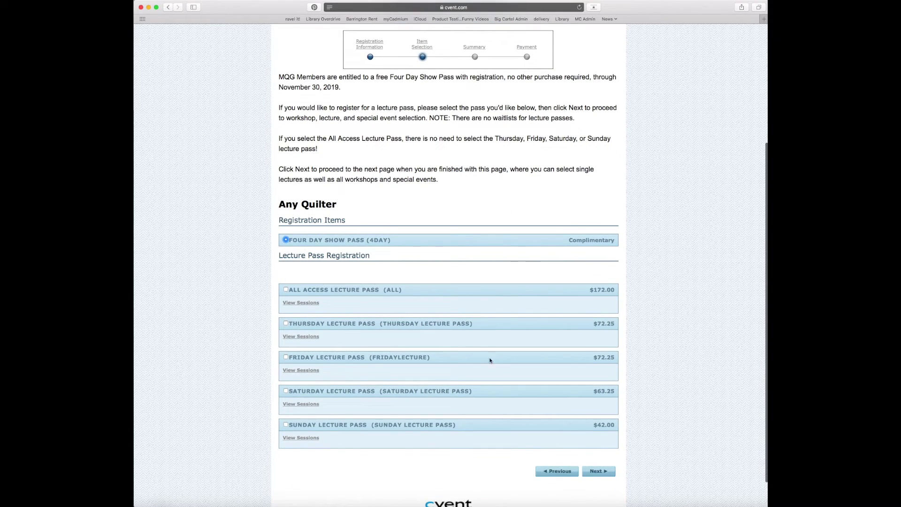
pyautogui.scroll(-1, 610, 474)
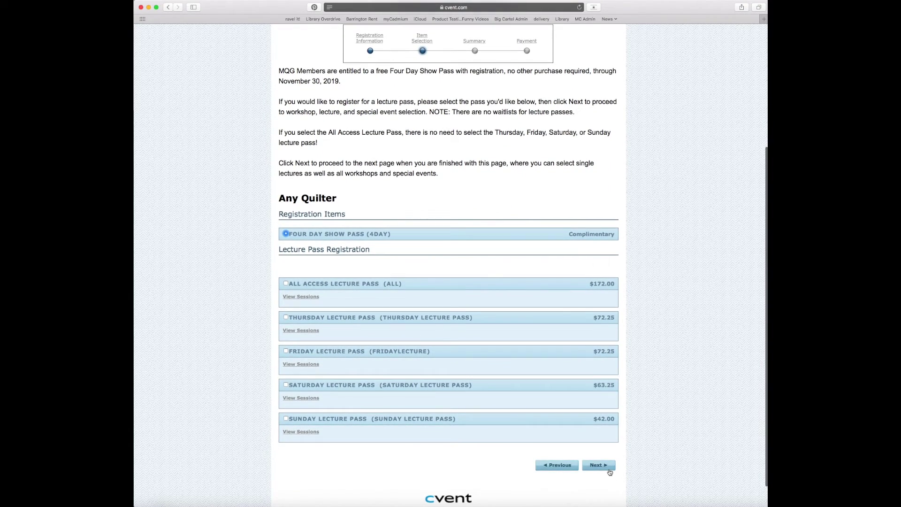
pyautogui.click(603, 466)
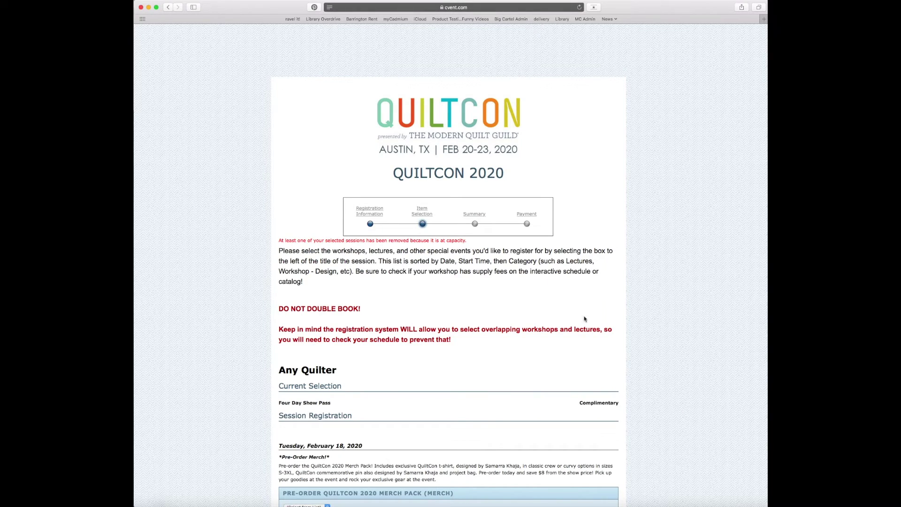
# Search the session list to locate Ice Dyeing Thu AM (SUR001), now marked Capacity Full.
pyautogui.moveTo(279, 241); pyautogui.dragTo(470, 245)
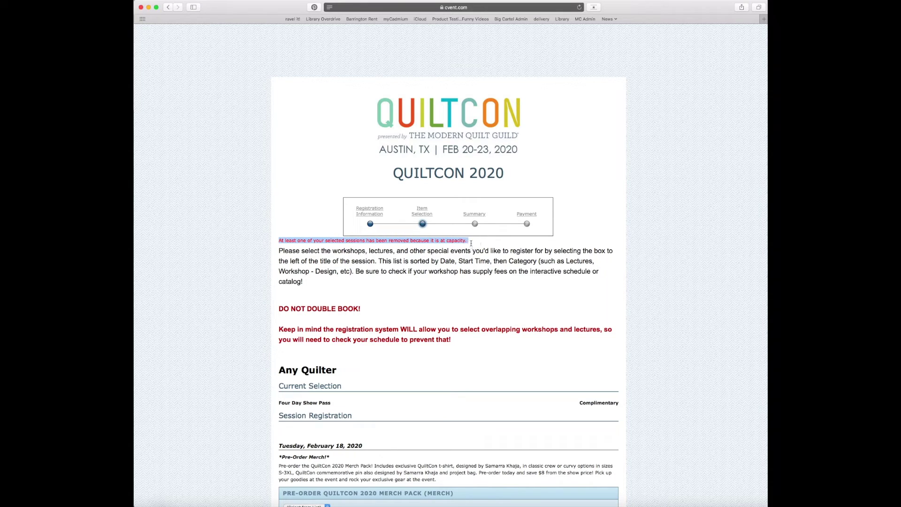
pyautogui.click(470, 244)
pyautogui.press('super+f')
pyautogui.write('ice')
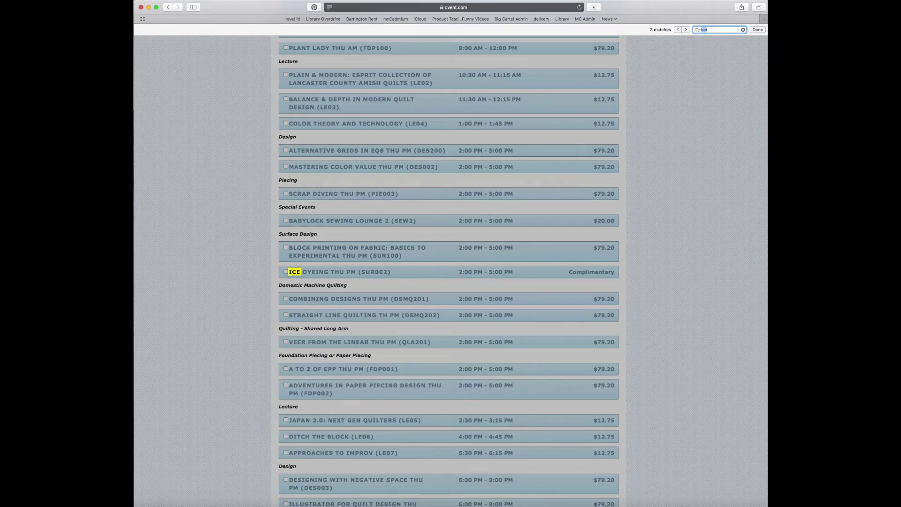
pyautogui.press('Return')
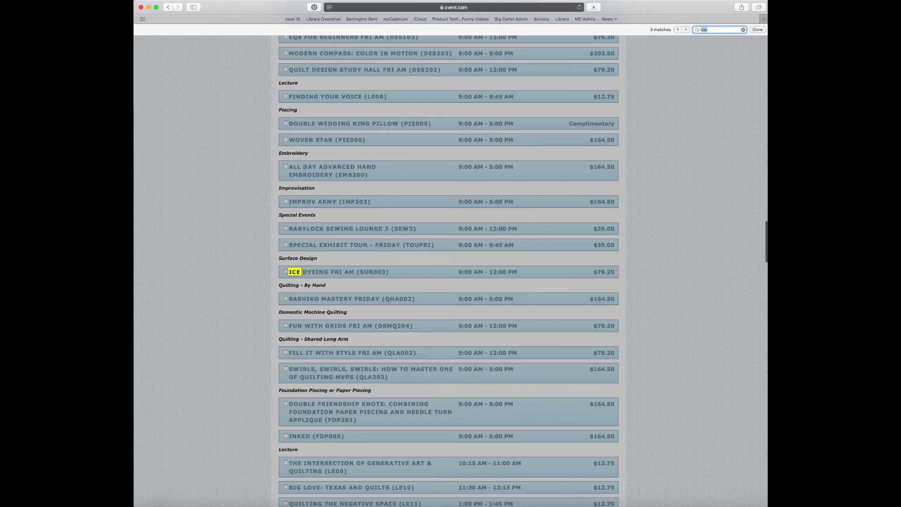
pyautogui.press('Return')
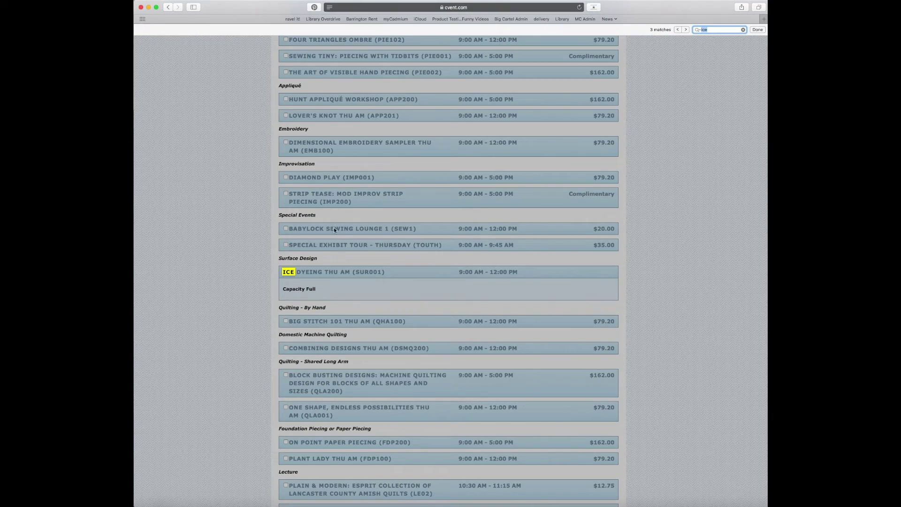
pyautogui.moveTo(277, 258); pyautogui.dragTo(600, 289)
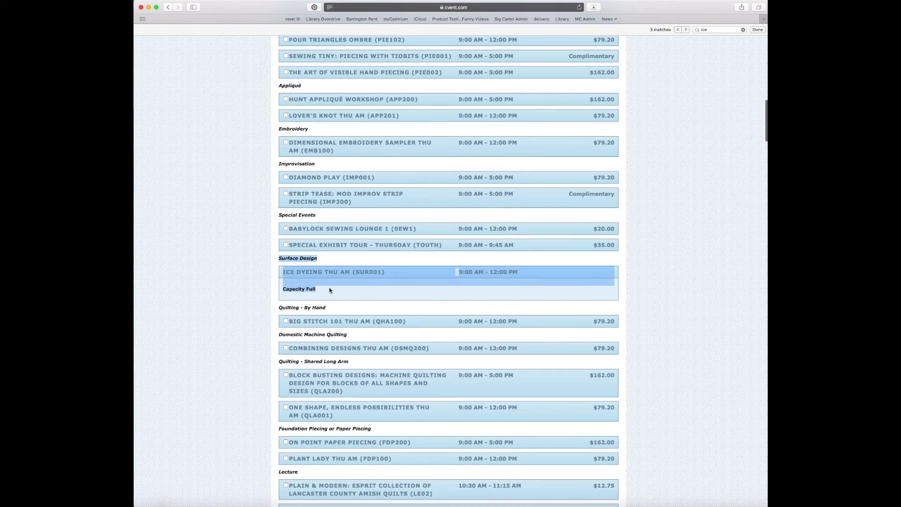
pyautogui.click(291, 287)
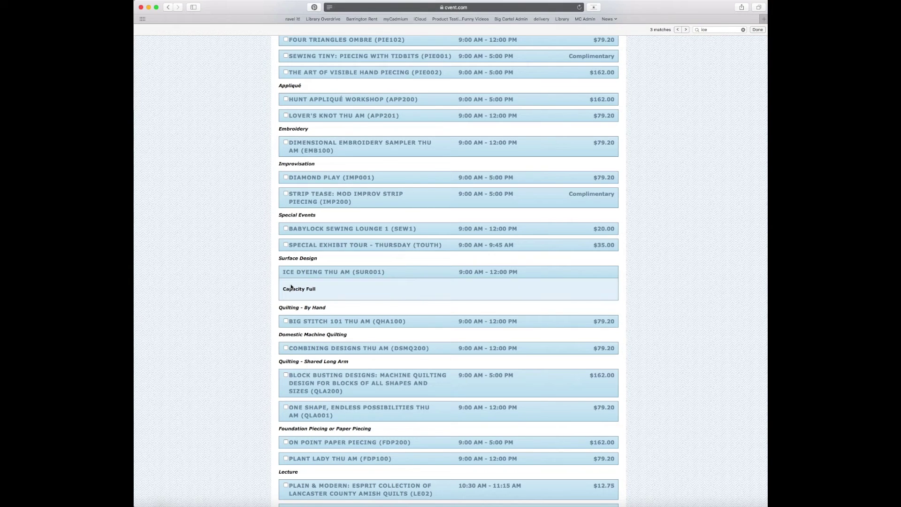
# Go Previous from the bottom of the session list to the Four Day Show Pass lecture page.
pyautogui.scroll(-20, 251, 346)
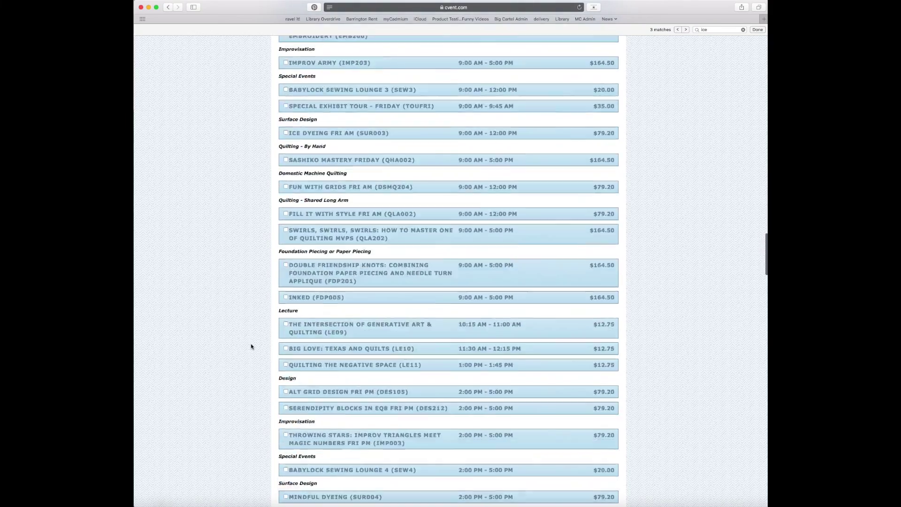
pyautogui.scroll(-10, 252, 346)
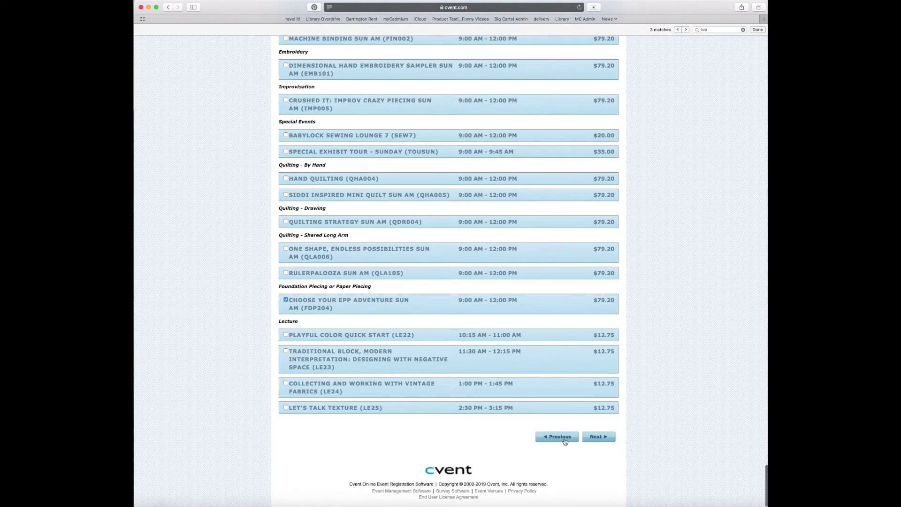
pyautogui.click(566, 439)
pyautogui.scroll(-10, 678, 402)
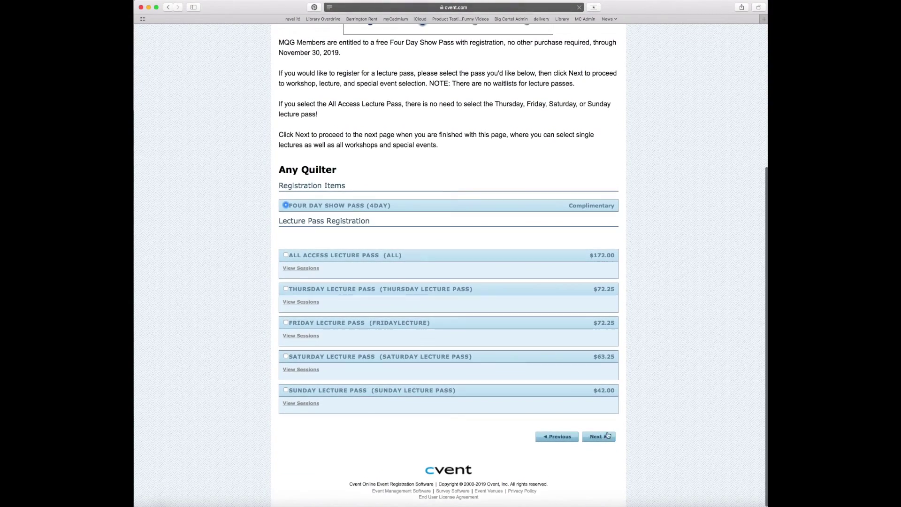
# Back in the session list, find Ice Dyeing Thu AM and tick Add Name to Waitlist.
pyautogui.click(604, 434)
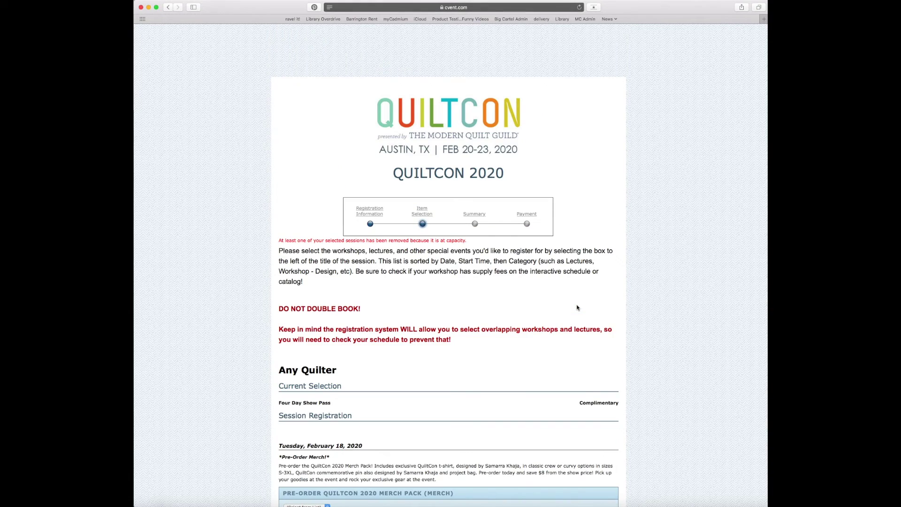
pyautogui.press('super+f')
pyautogui.write('ic')
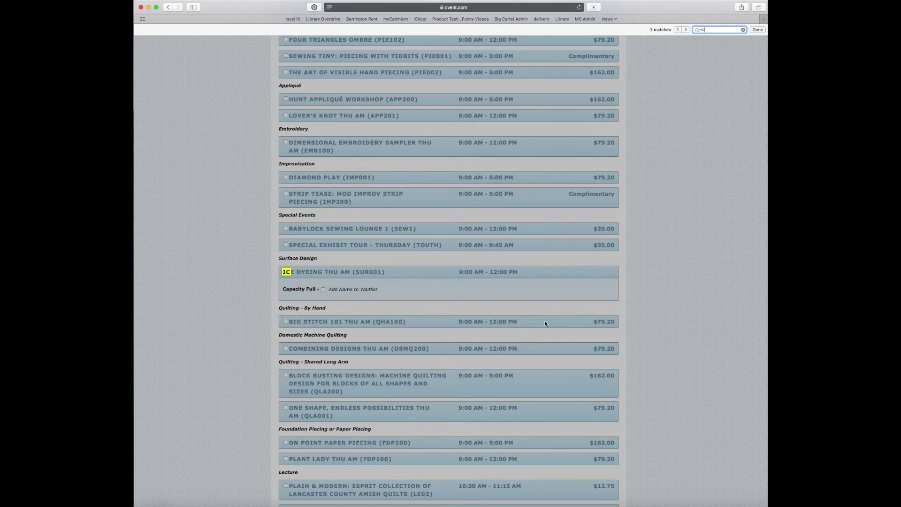
pyautogui.click(324, 290)
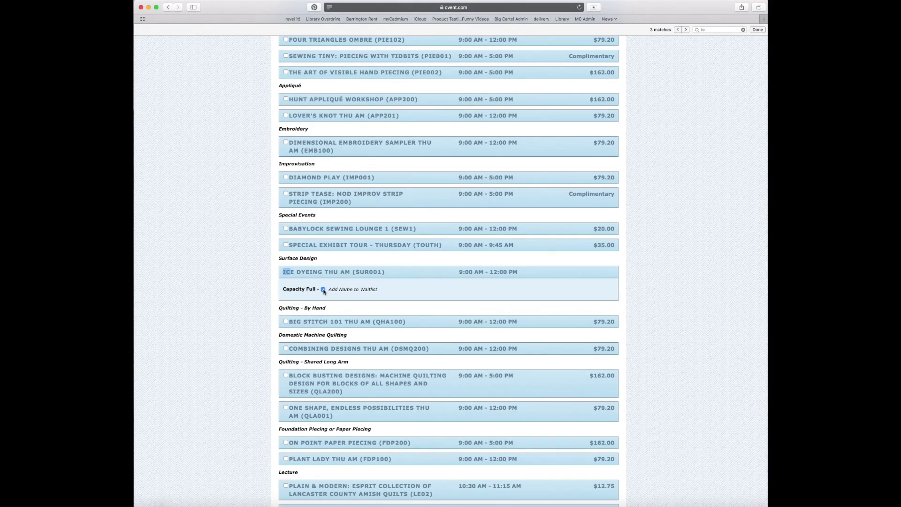
pyautogui.scroll(-15, 324, 291)
pyautogui.scroll(-20, 323, 291)
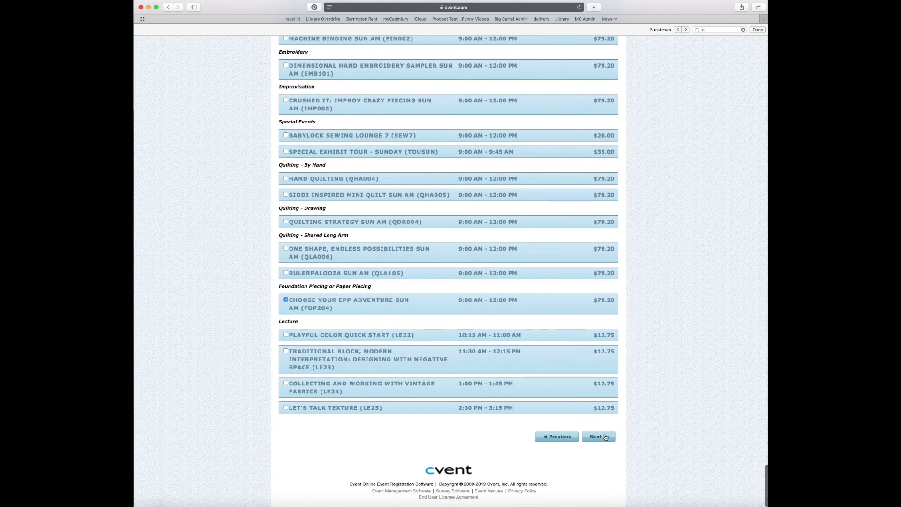
# Continue through the Summary and Payment steps and Finish the registration at $0.00.
pyautogui.click(604, 436)
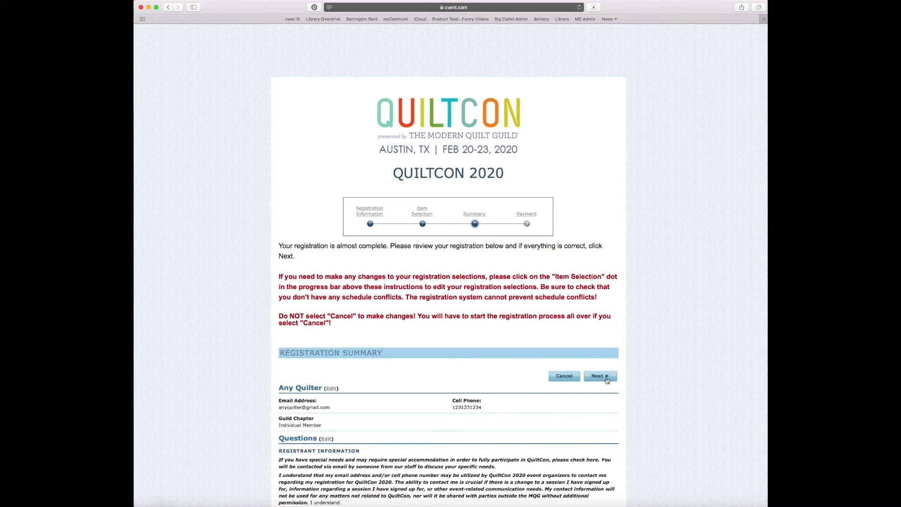
pyautogui.click(605, 379)
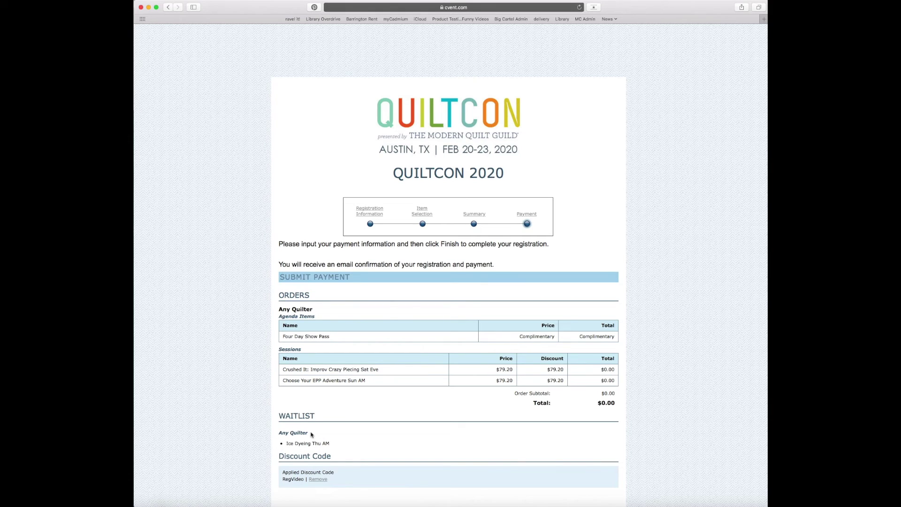
pyautogui.scroll(-3, 311, 434)
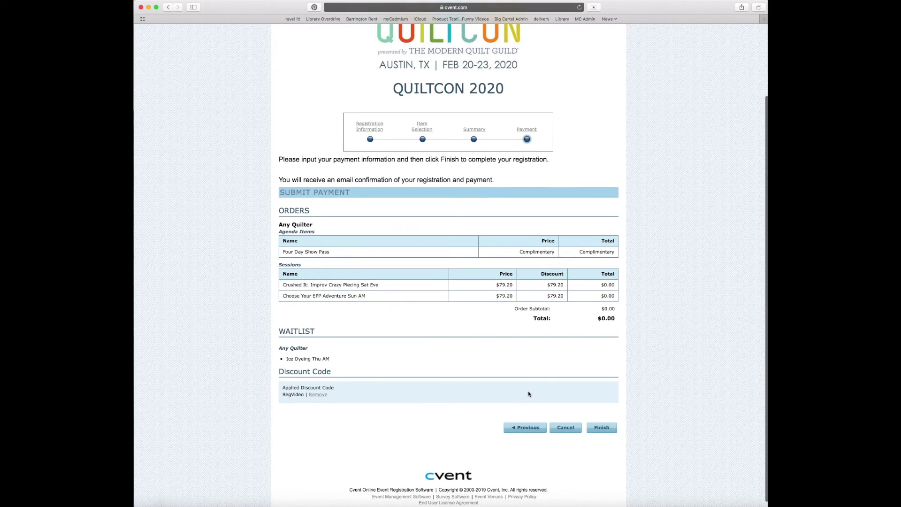
pyautogui.click(597, 428)
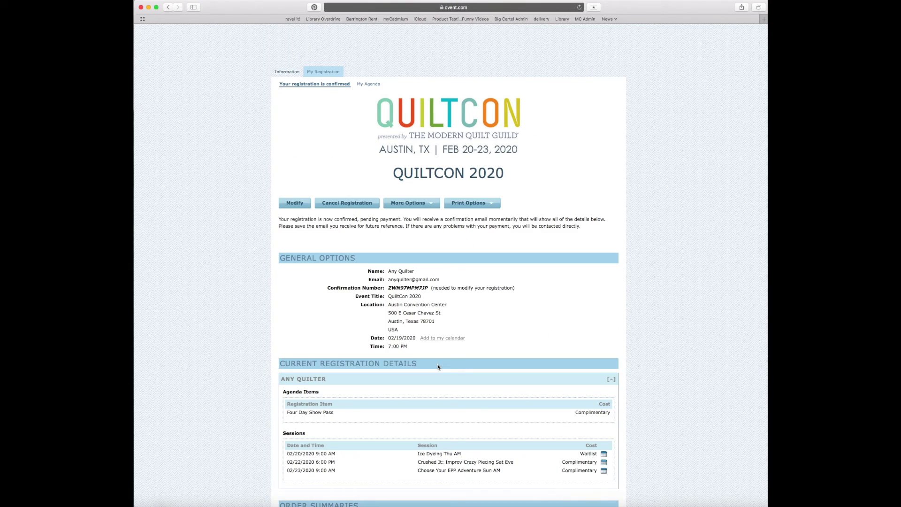
# Review the confirmation showing Ice Dyeing Thu AM waitlisted and $0.00 due, then check Print Options and More Options.
pyautogui.scroll(-2, 285, 273)
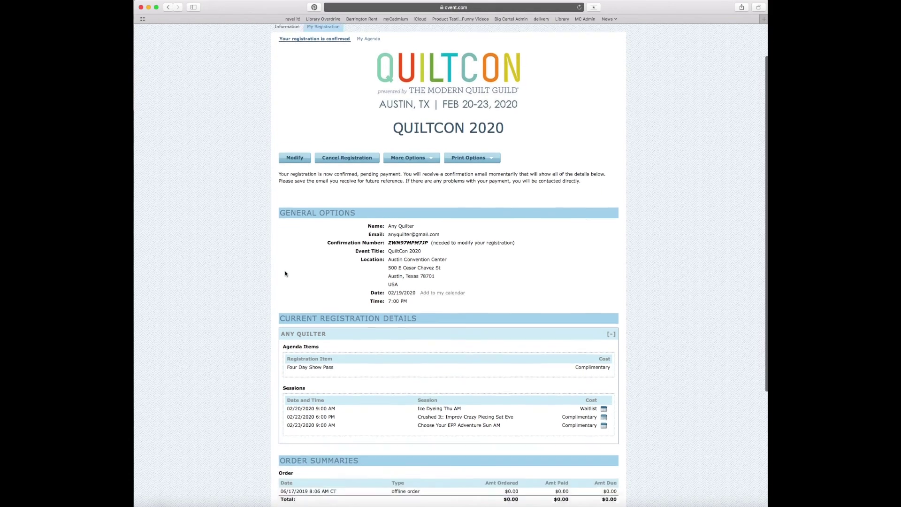
pyautogui.scroll(-2, 284, 273)
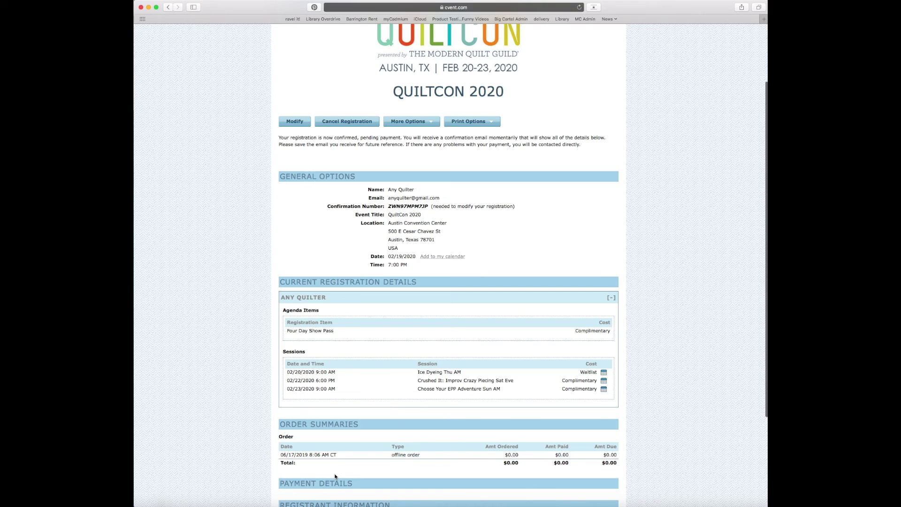
pyautogui.scroll(-5, 335, 476)
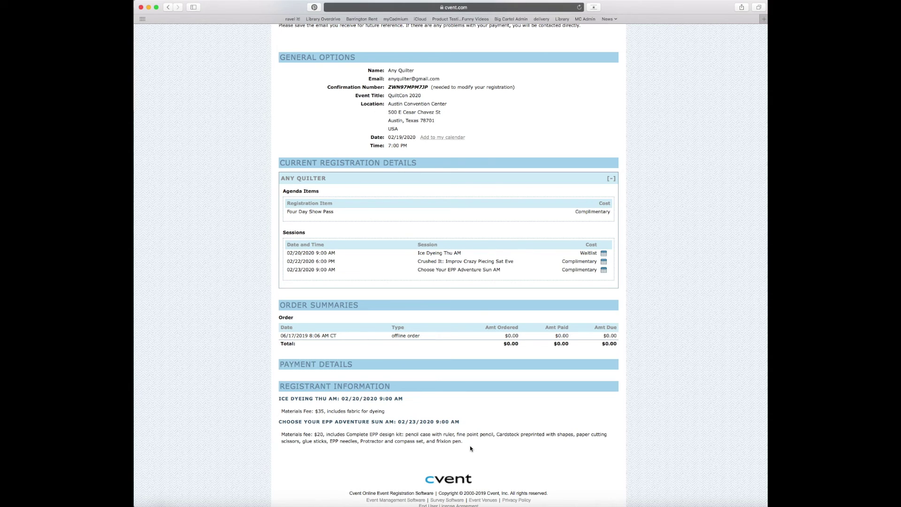
pyautogui.scroll(5, 469, 446)
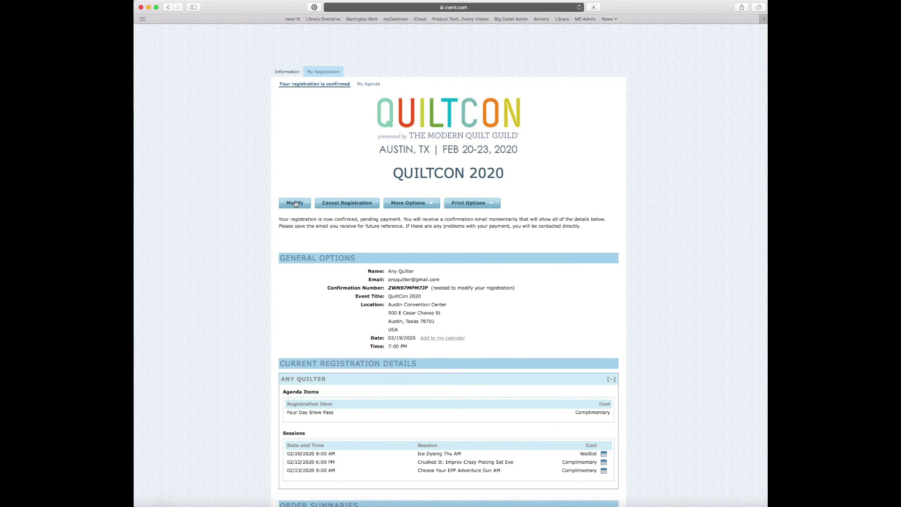
pyautogui.click(492, 206)
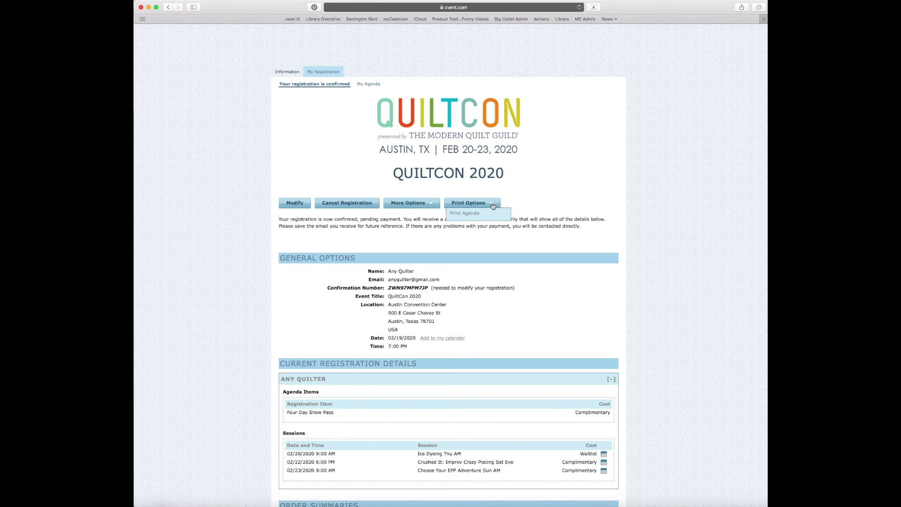
pyautogui.click(430, 204)
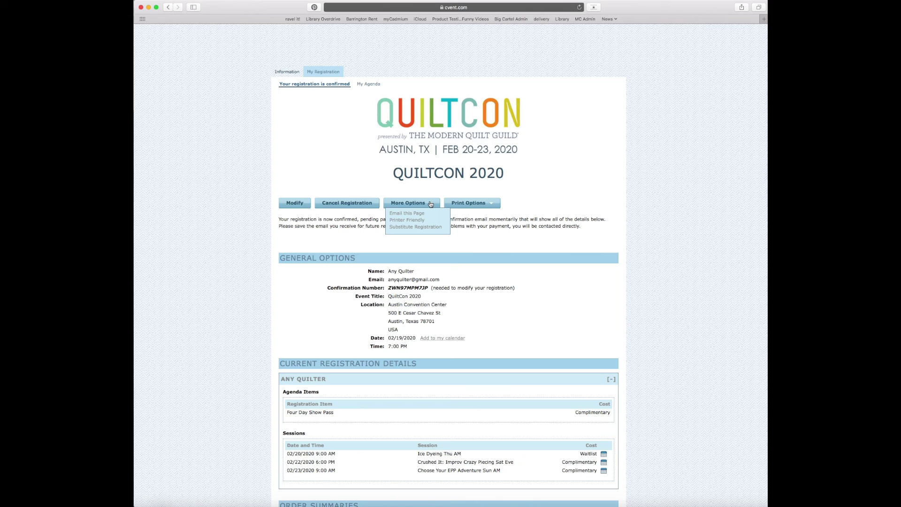